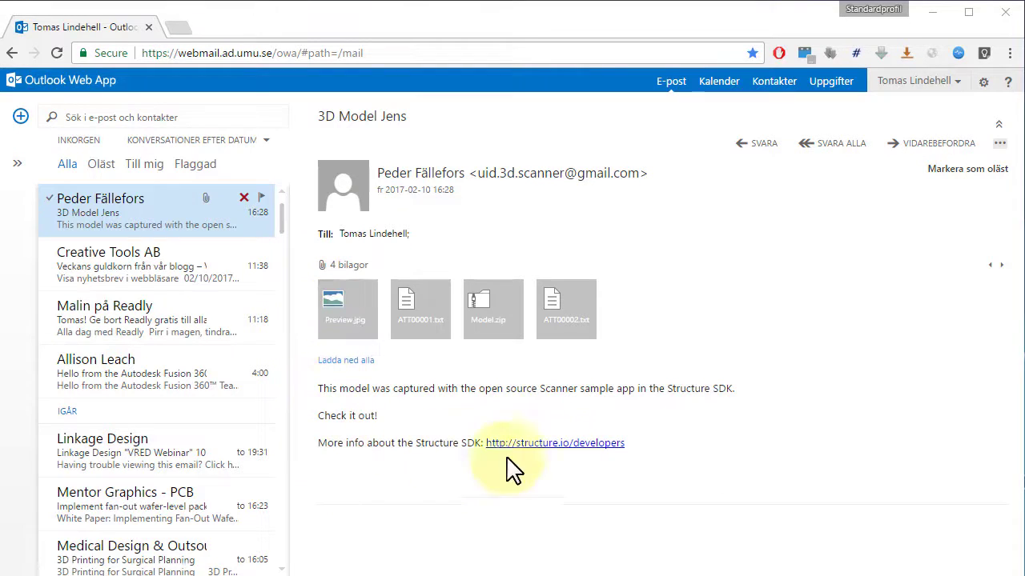
# Step: Download the Model.zip attachment from the 3D Model Jens e-mail and open the downloaded archive
pyautogui.click(486, 313)
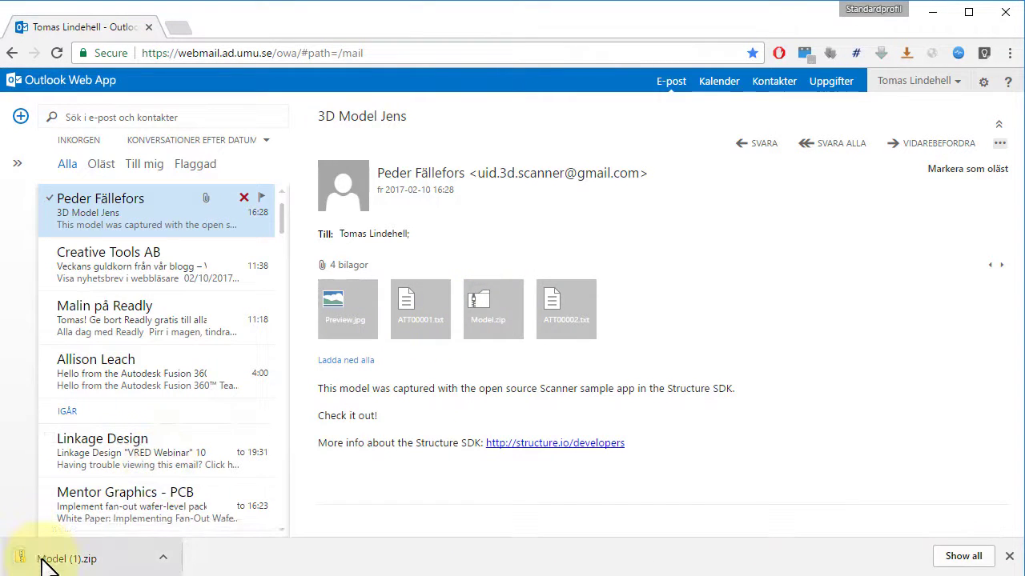
pyautogui.click(128, 564)
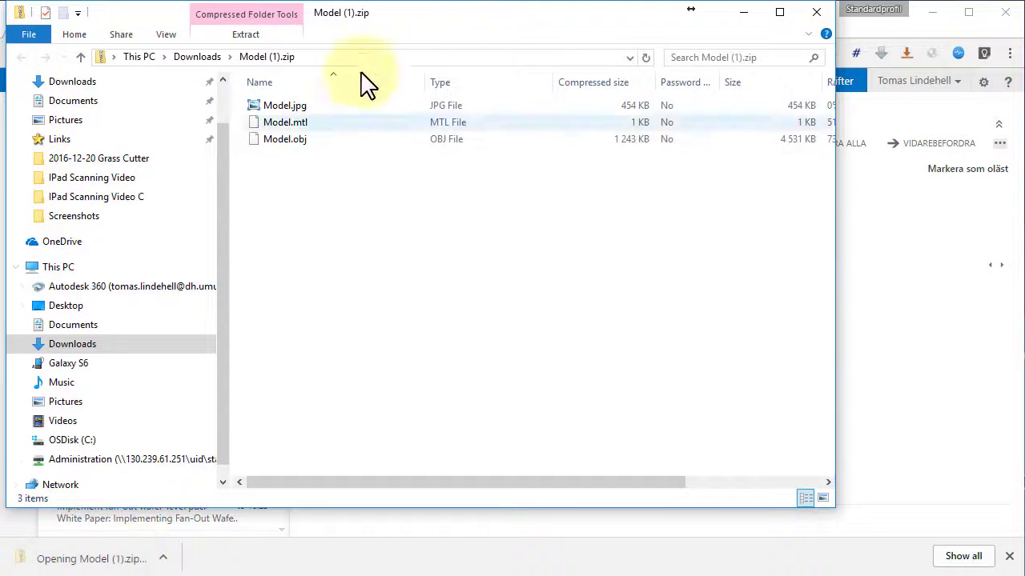
pyautogui.moveTo(410, 16); pyautogui.dragTo(398, 44)
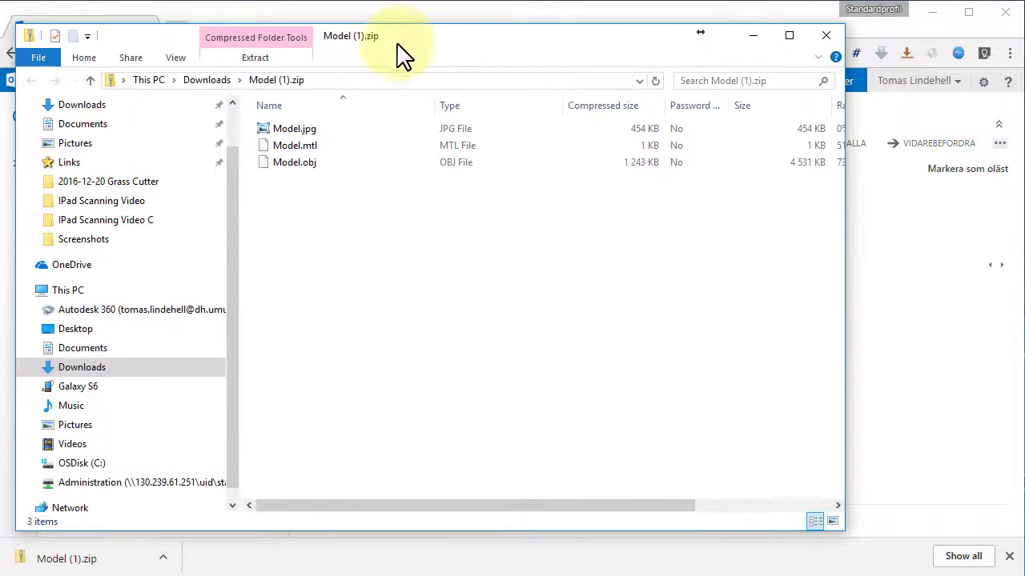
# Step: Extract all files from the archive into the Downloads\Model (1) folder and select Model.obj
pyautogui.click(256, 57)
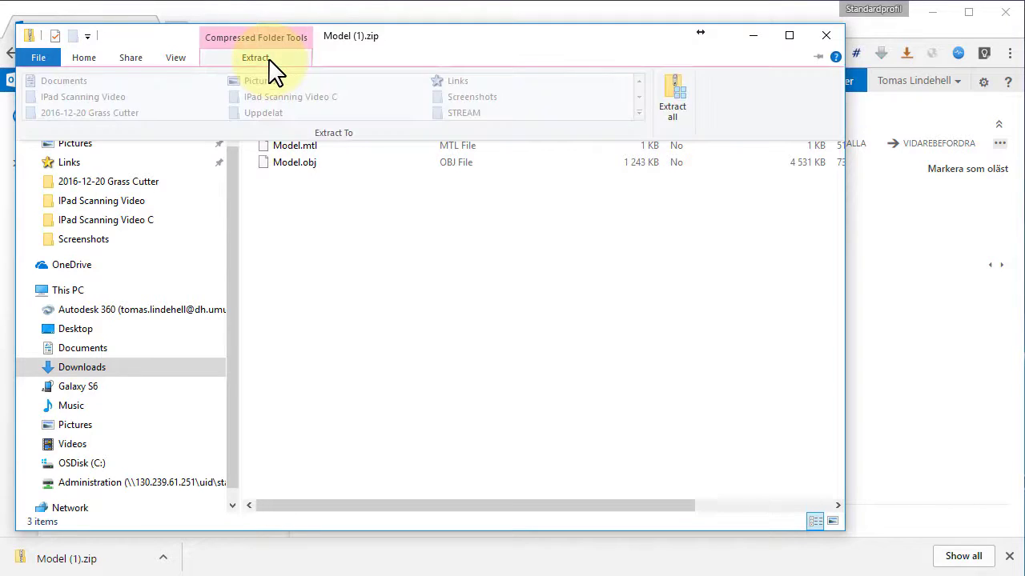
pyautogui.click(677, 100)
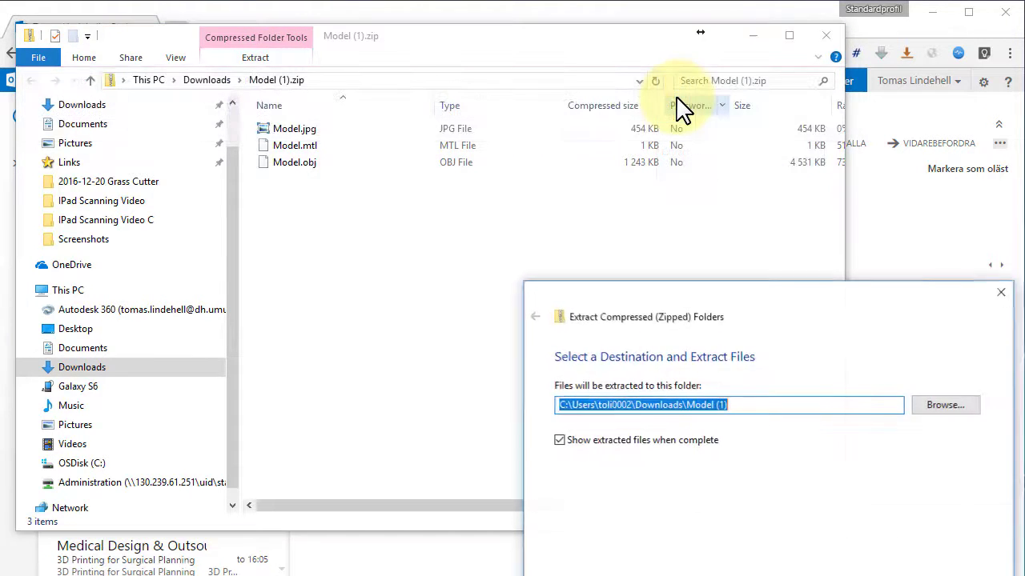
pyautogui.moveTo(740, 300); pyautogui.dragTo(527, 138)
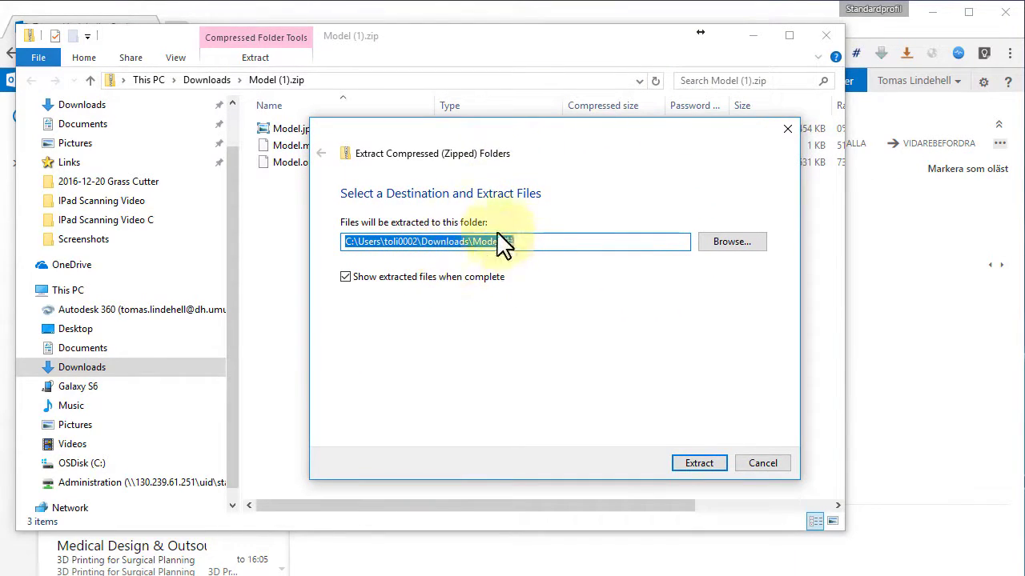
pyautogui.click(699, 464)
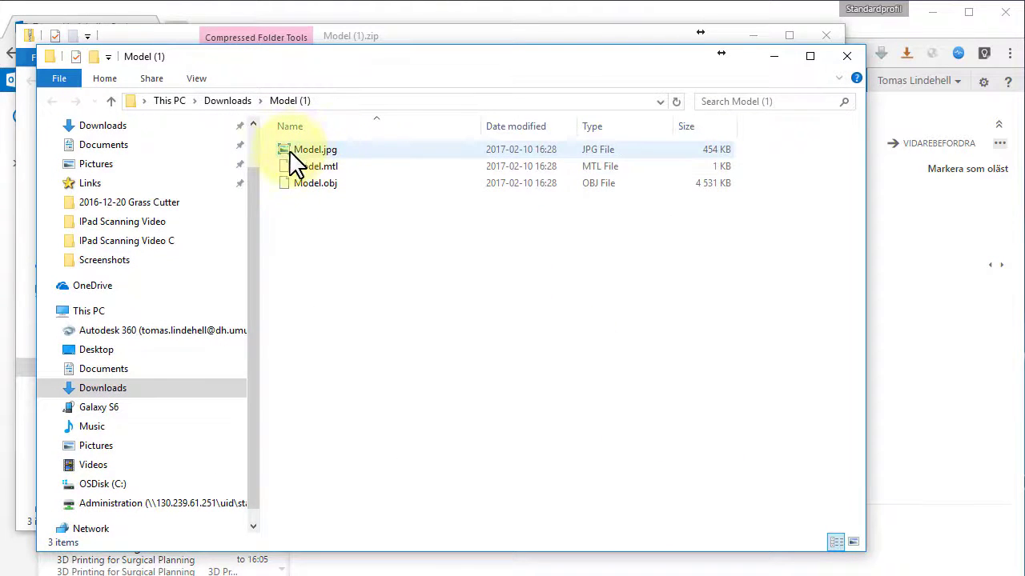
pyautogui.click(332, 196)
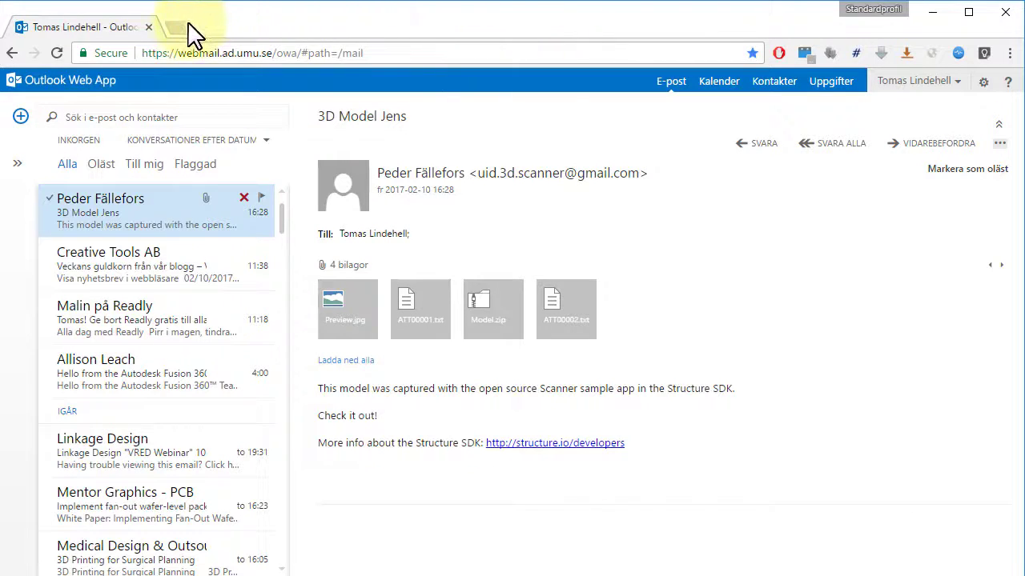
# Step: Open meshmixer.com in a new browser tab and download the Windows 64-bit installer of Meshmixer 3.0
pyautogui.click(186, 32)
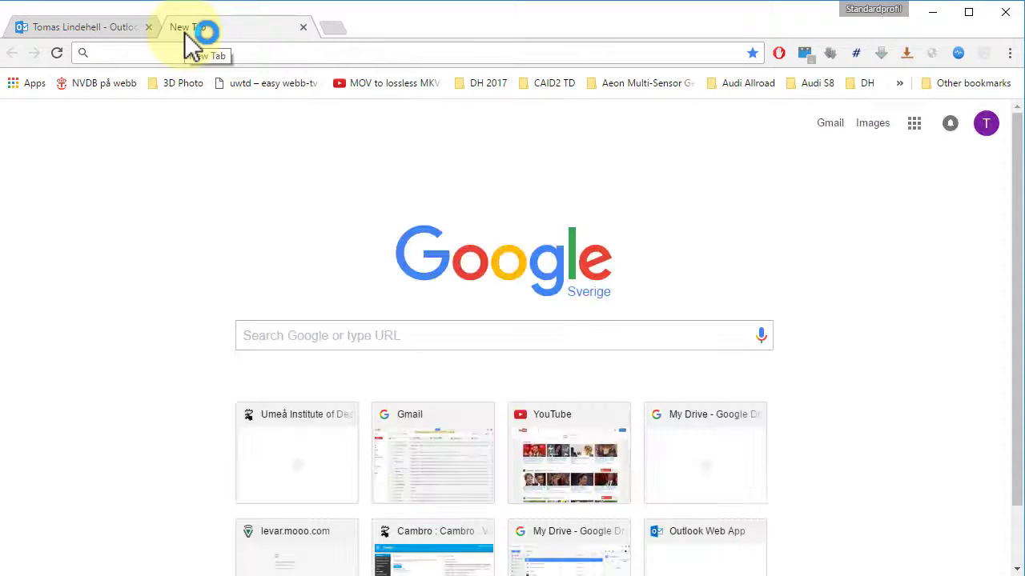
pyautogui.write('meshmixer.com')
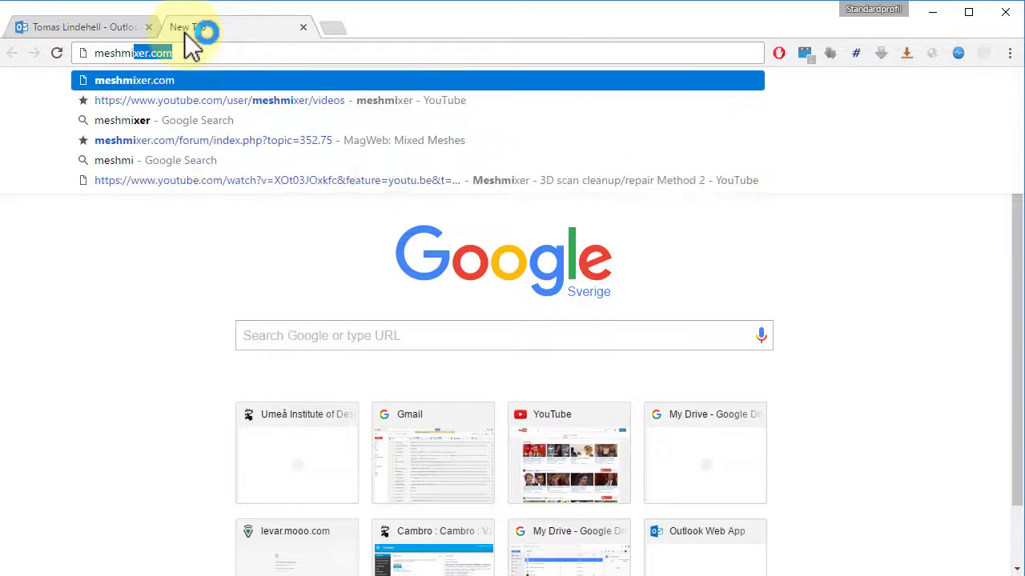
pyautogui.press('Return')
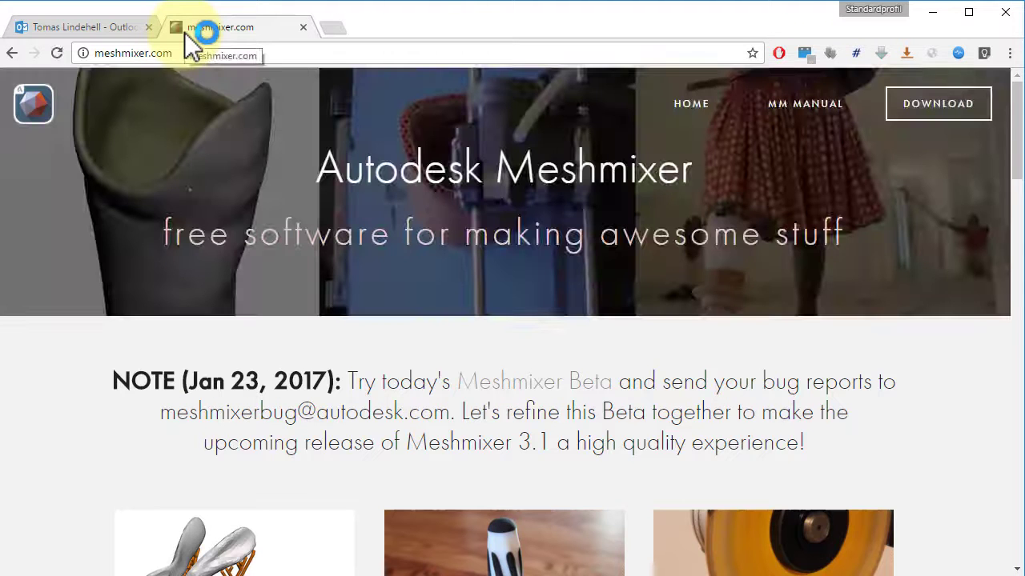
pyautogui.click(941, 115)
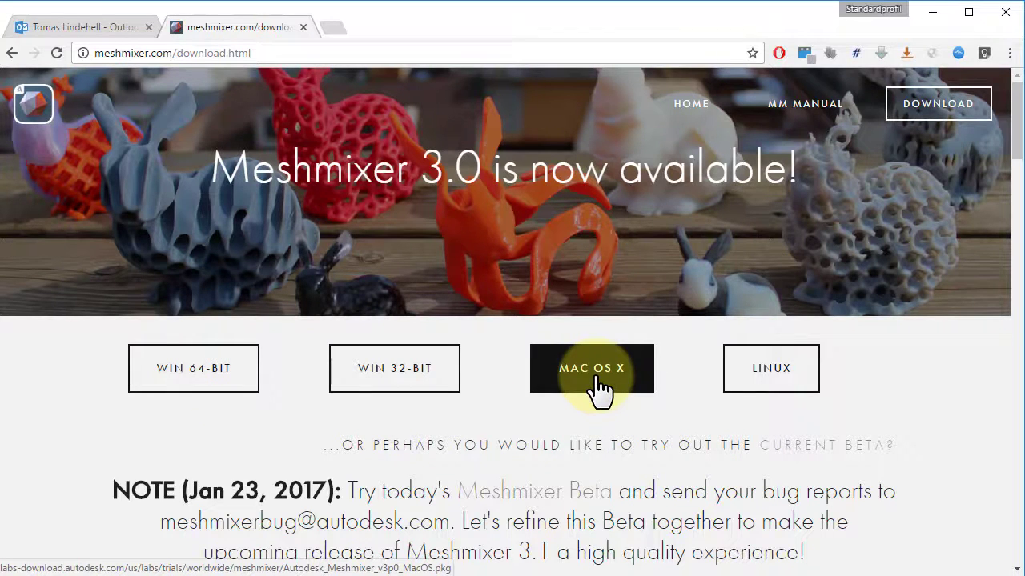
pyautogui.click(193, 376)
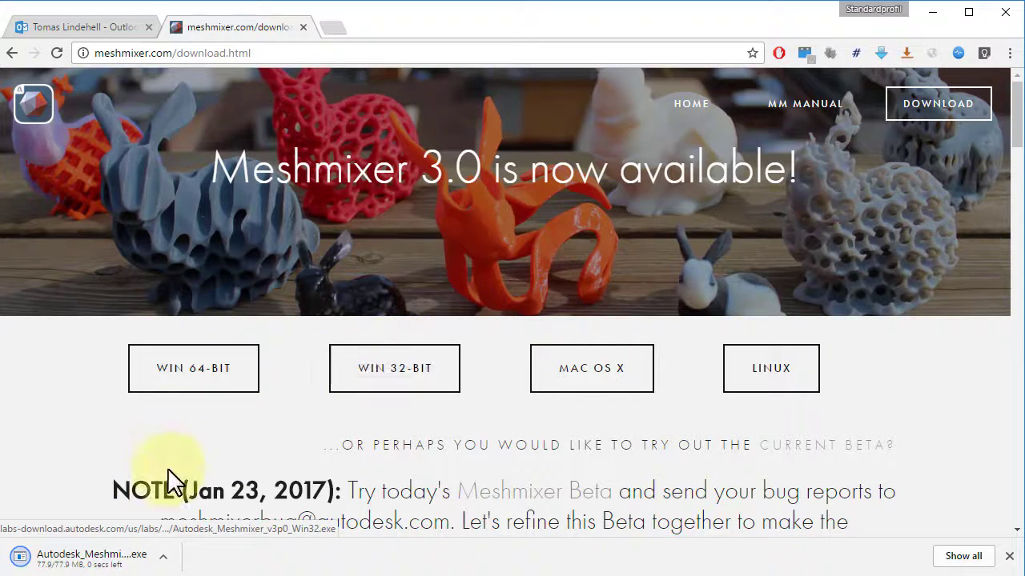
# Step: Run the downloaded Meshmixer installer and complete the setup
pyautogui.click(104, 563)
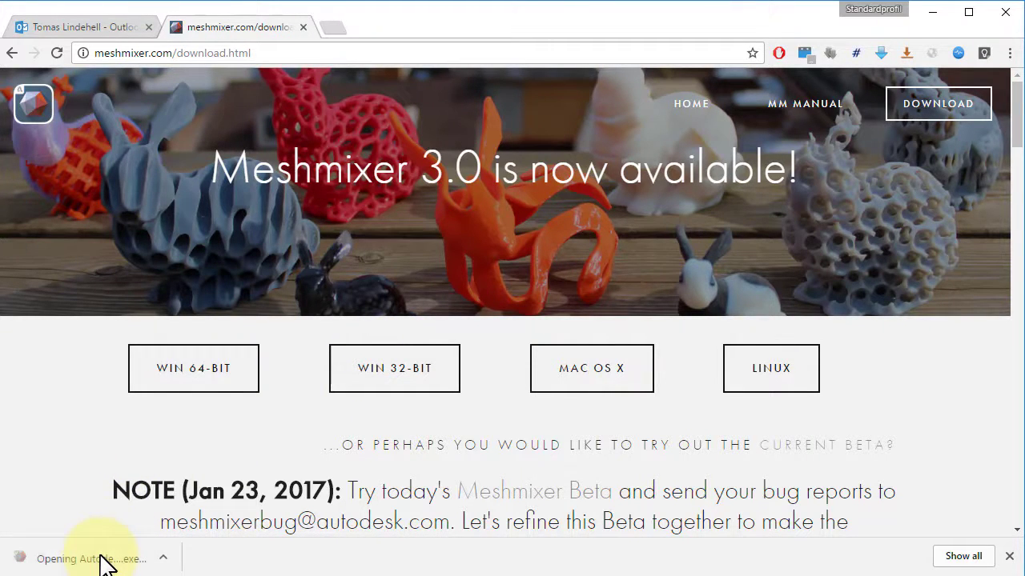
pyautogui.moveTo(625, 305); pyautogui.dragTo(334, 61)
pyautogui.click(676, 367)
pyautogui.click(688, 370)
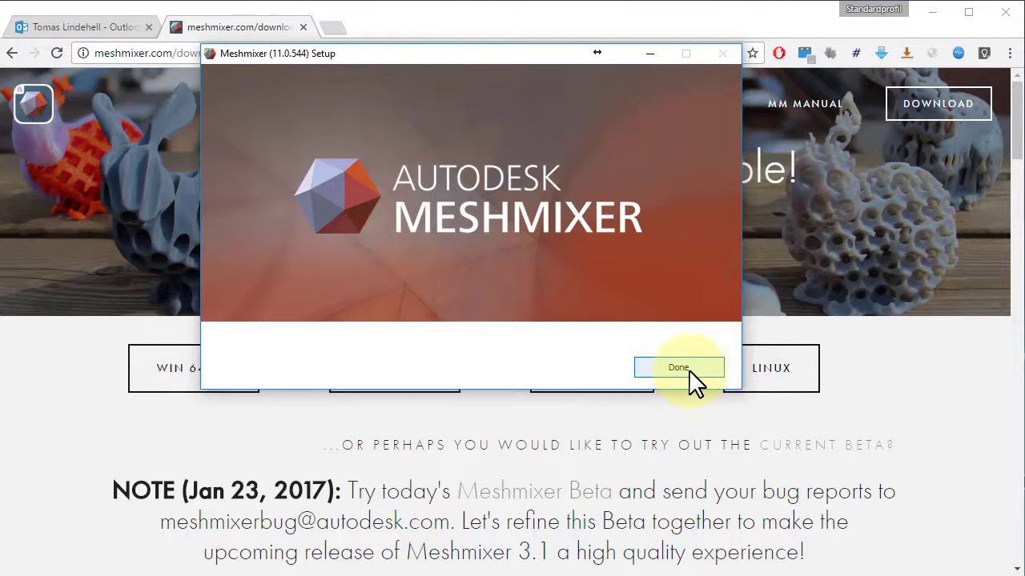
pyautogui.click(686, 373)
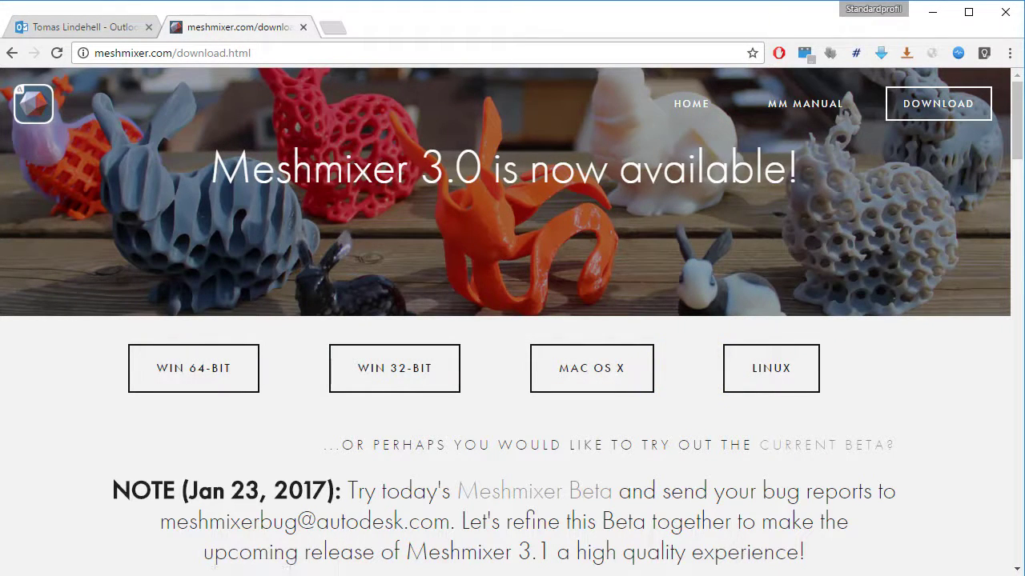
# Step: Launch Autodesk Meshmixer, then move and resize its window so that all of it fits on the screen
pyautogui.press('super')
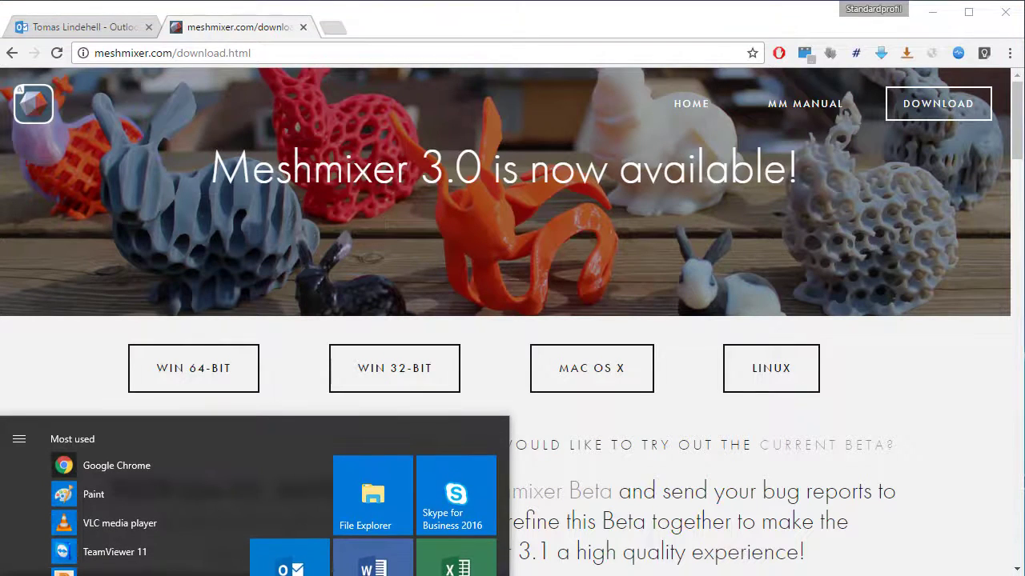
pyautogui.write('mesh')
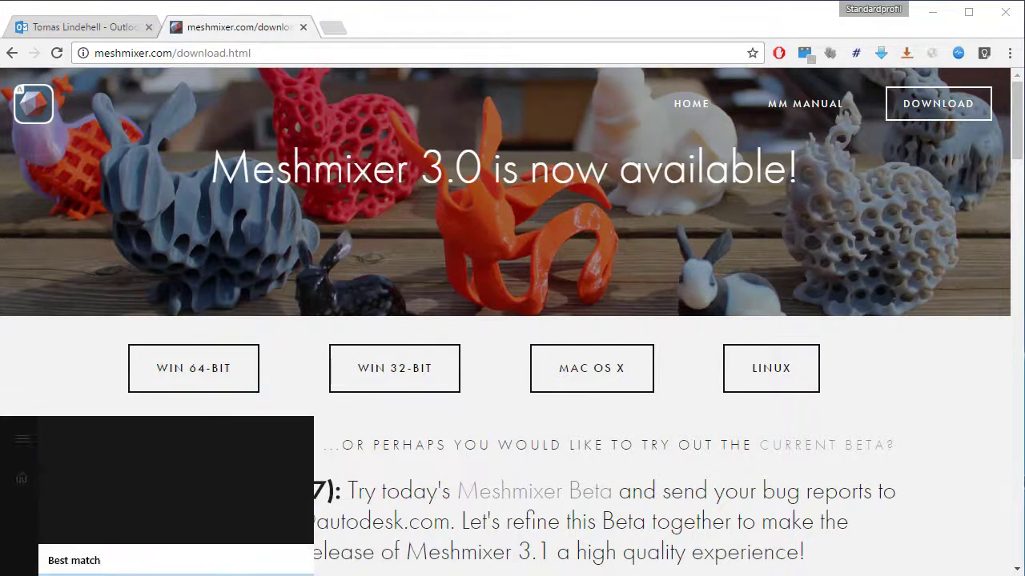
pyautogui.press('Return')
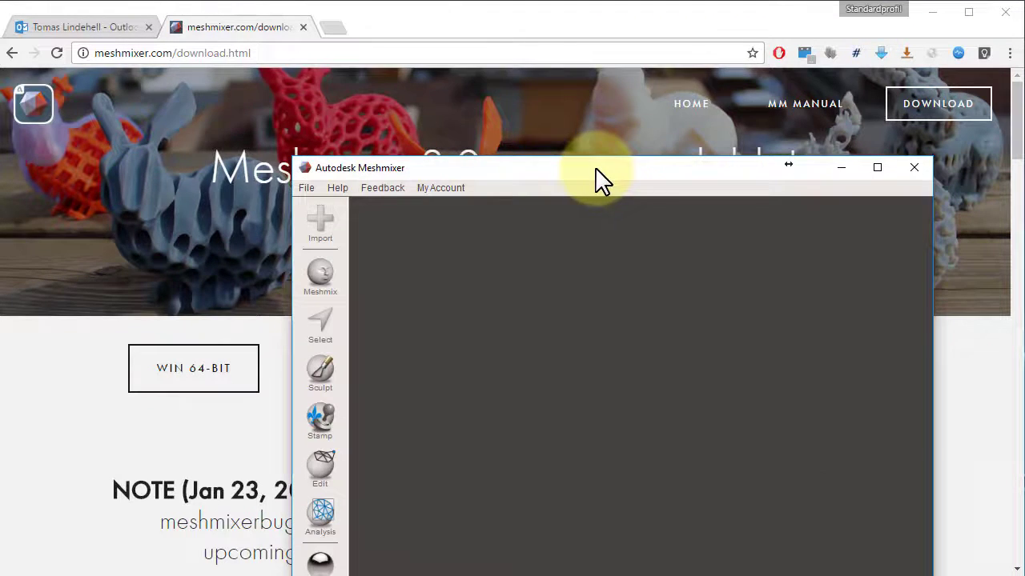
pyautogui.moveTo(596, 168); pyautogui.dragTo(316, 19)
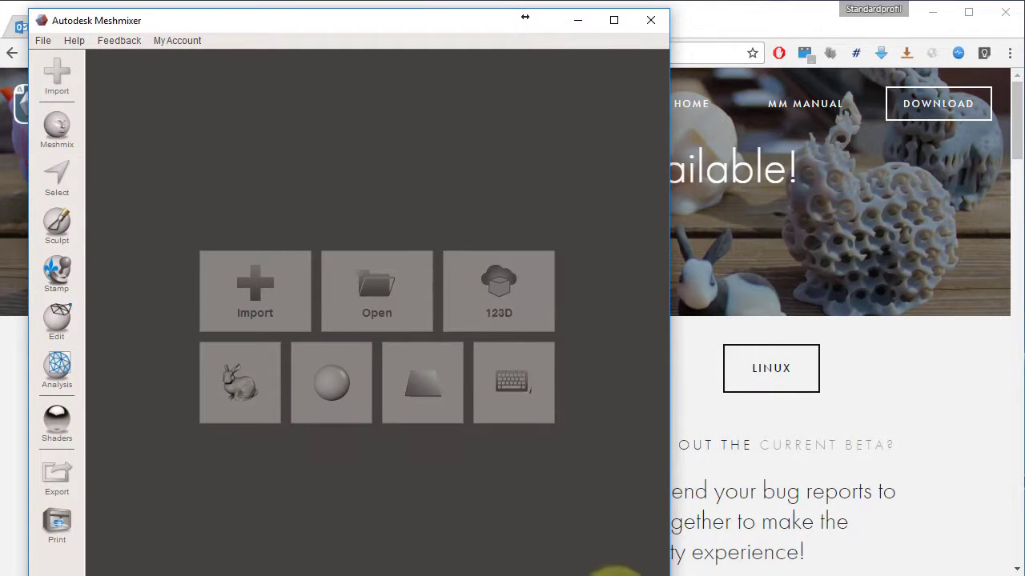
pyautogui.moveTo(606, 573); pyautogui.dragTo(617, 558)
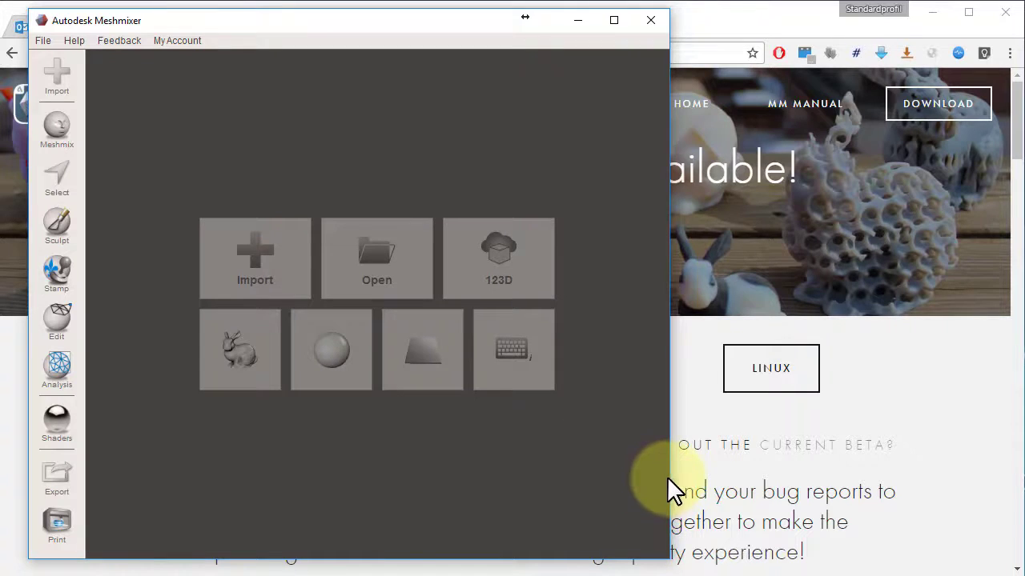
pyautogui.moveTo(669, 480); pyautogui.dragTo(794, 464)
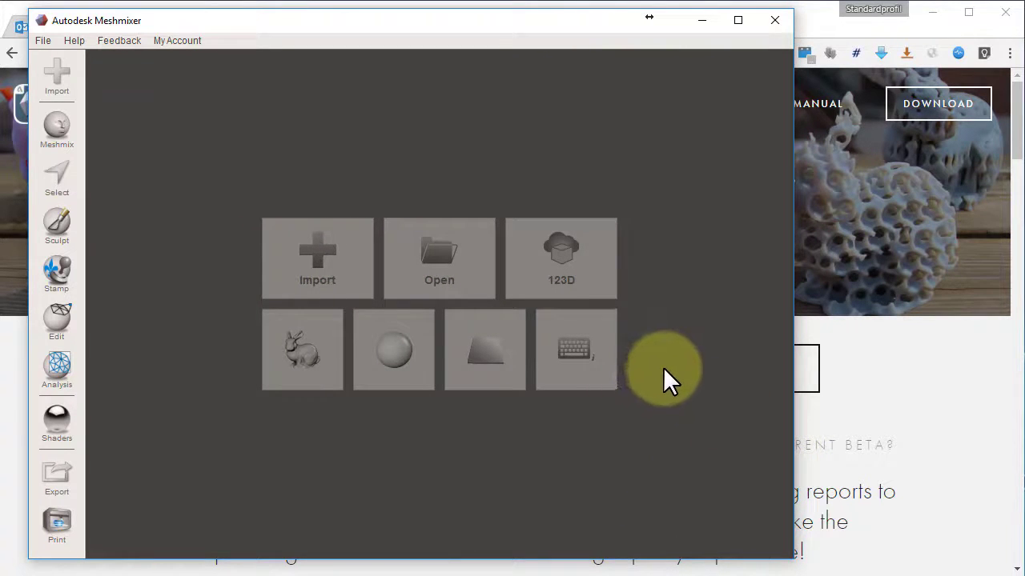
# Step: Import Model.obj from the Model (1) folder into Meshmixer and bring the Meshmixer window to the front
pyautogui.hotkey('alt', 'Tab')
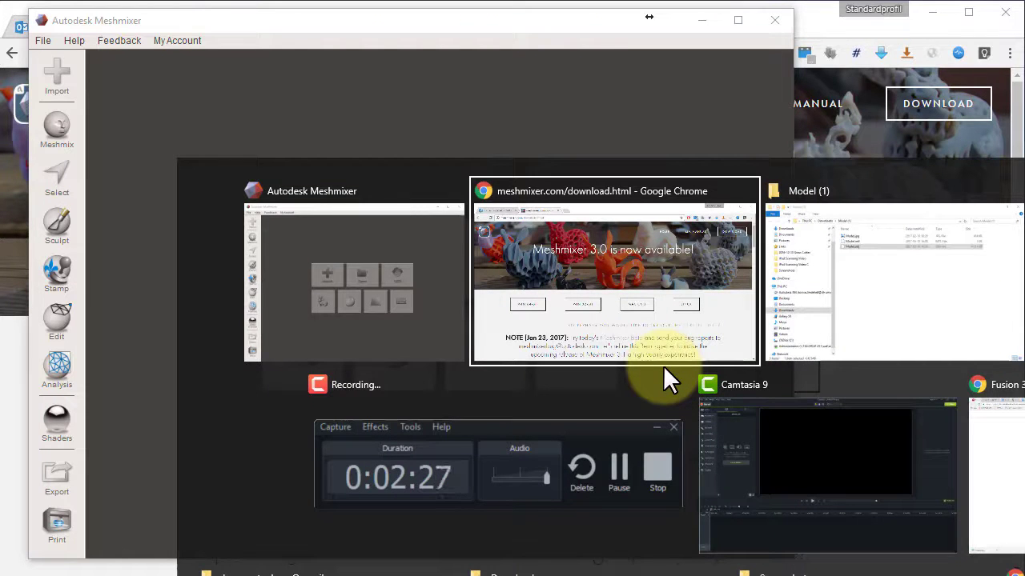
pyautogui.hotkey('alt', 'Tab')
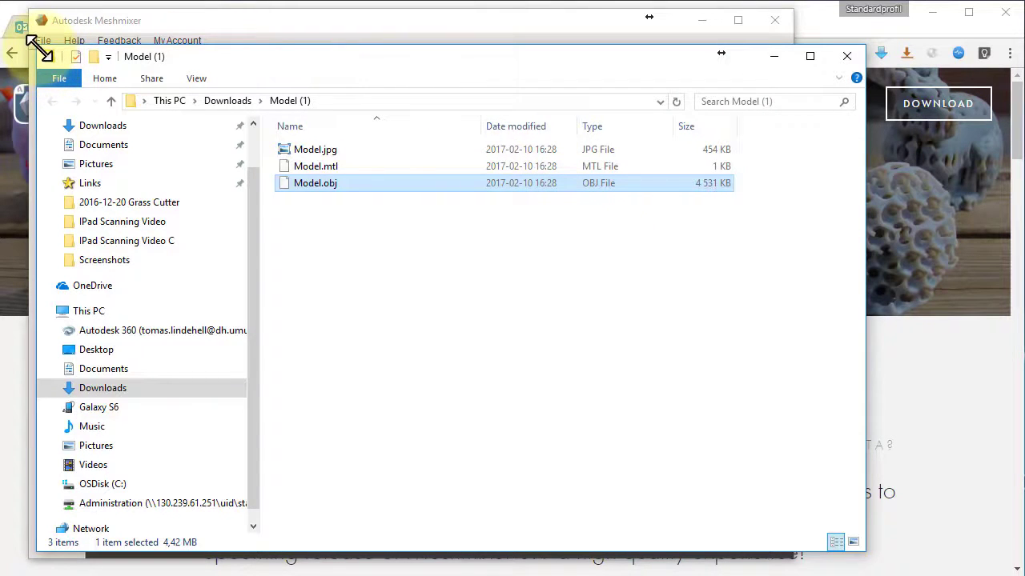
pyautogui.moveTo(38, 47); pyautogui.dragTo(380, 102)
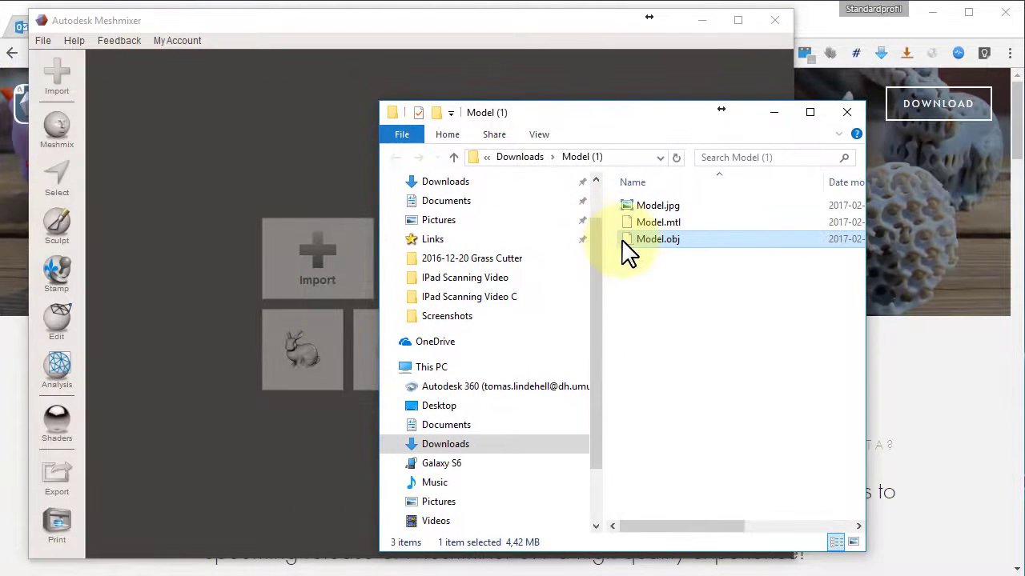
pyautogui.moveTo(633, 250); pyautogui.dragTo(189, 250)
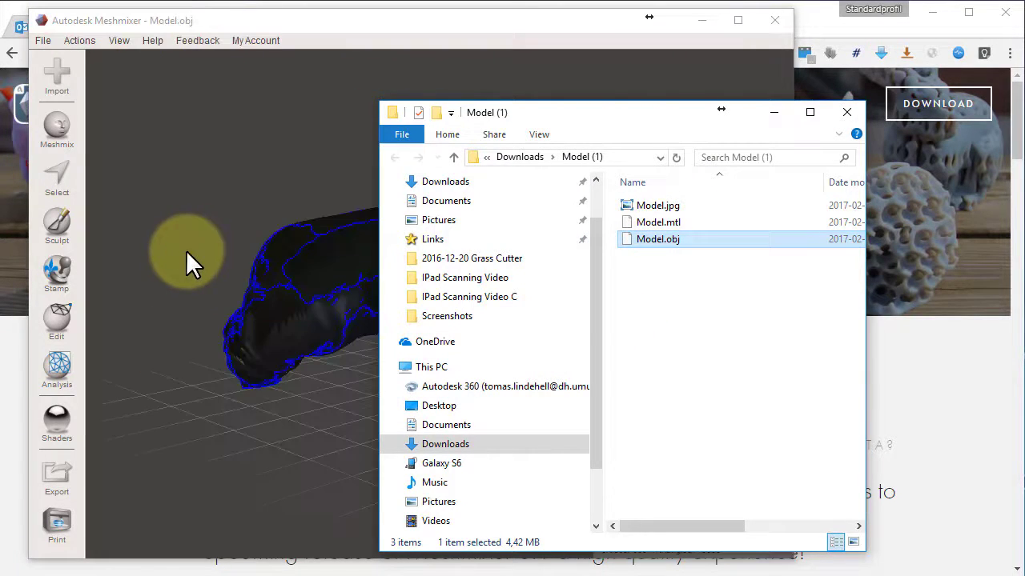
pyautogui.click(287, 23)
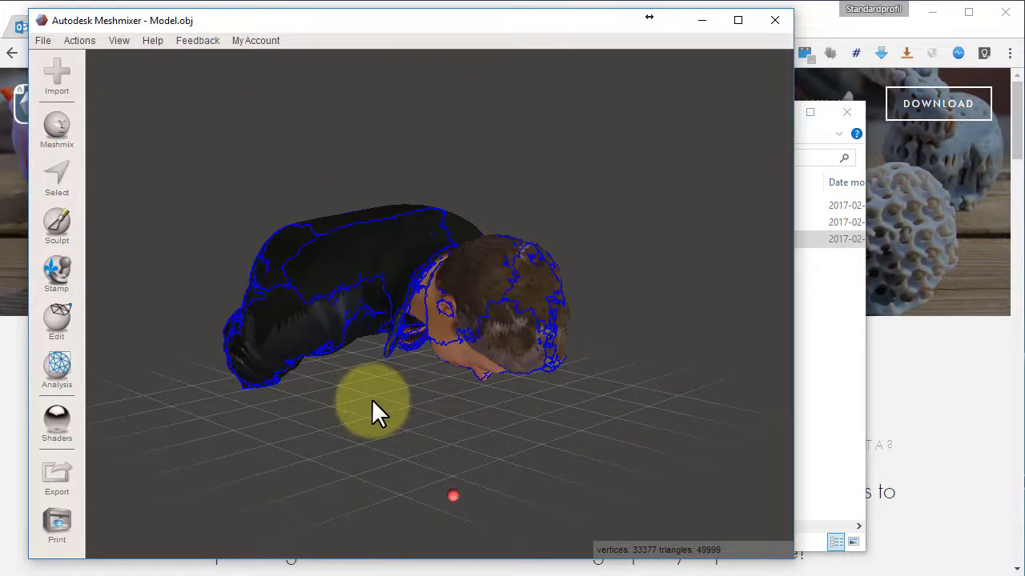
# Step: Scale the scanned model with Units/Dimensions by setting its Z dimension to 500 mm
pyautogui.moveTo(368, 400); pyautogui.dragTo(391, 398, button='middle')
pyautogui.moveTo(390, 395); pyautogui.dragTo(476, 460, button='right')
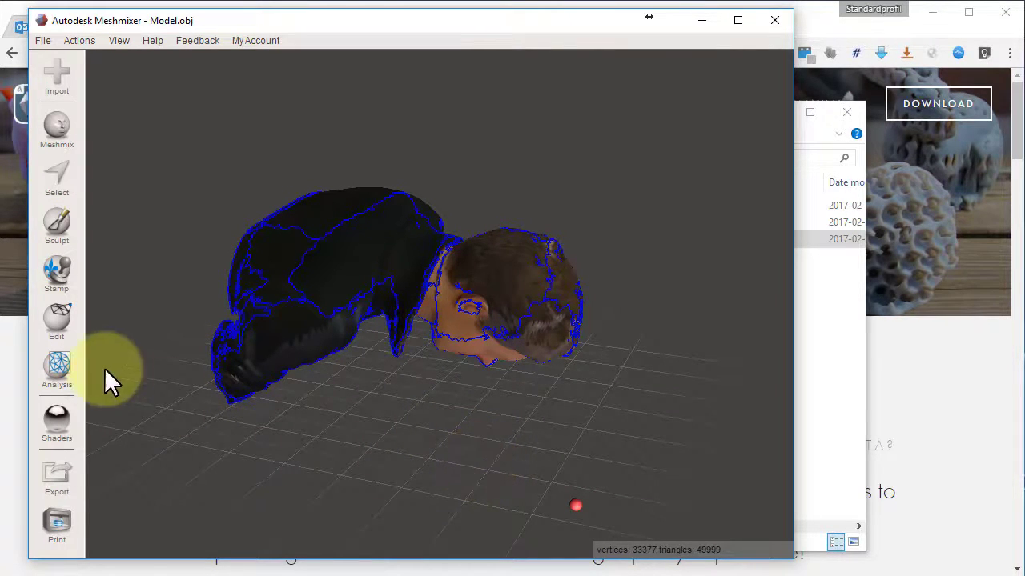
pyautogui.click(68, 364)
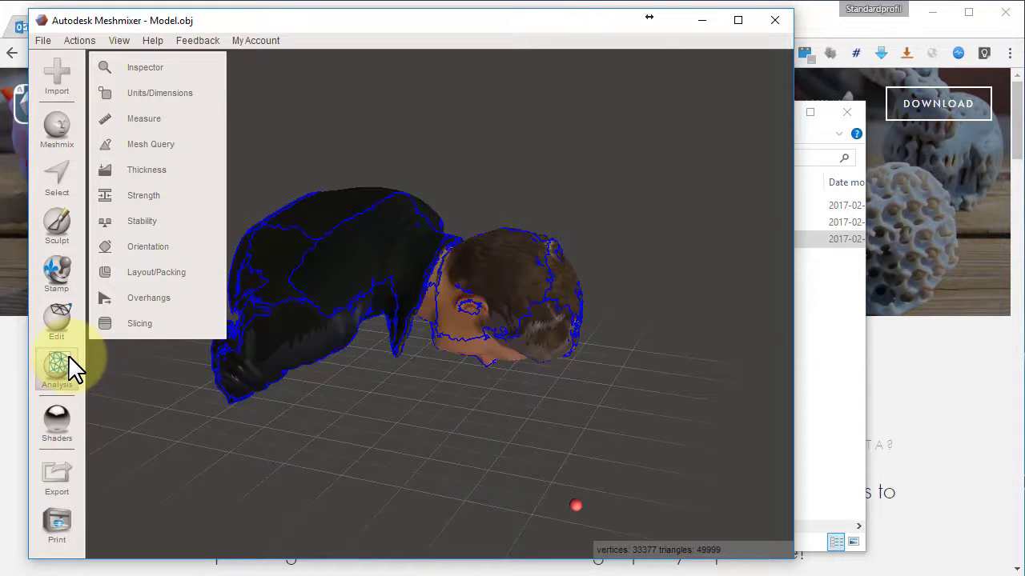
pyautogui.click(159, 93)
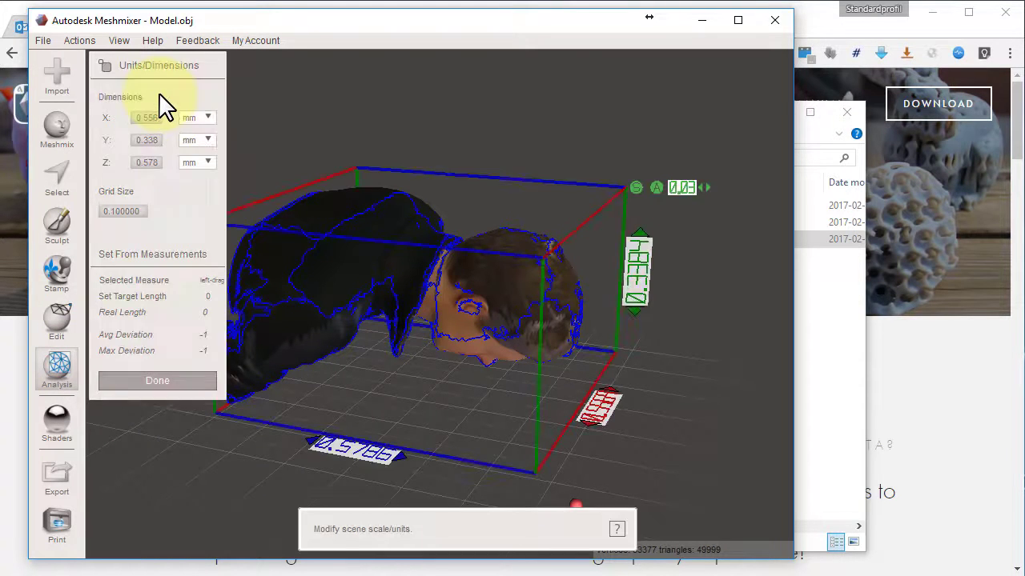
pyautogui.click(148, 162)
pyautogui.press('Return')
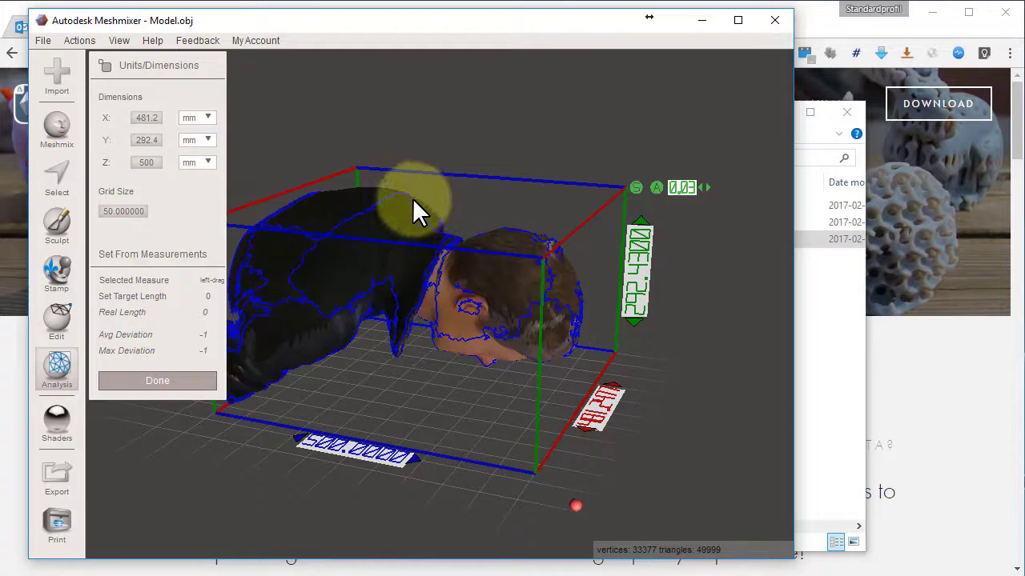
pyautogui.click(157, 381)
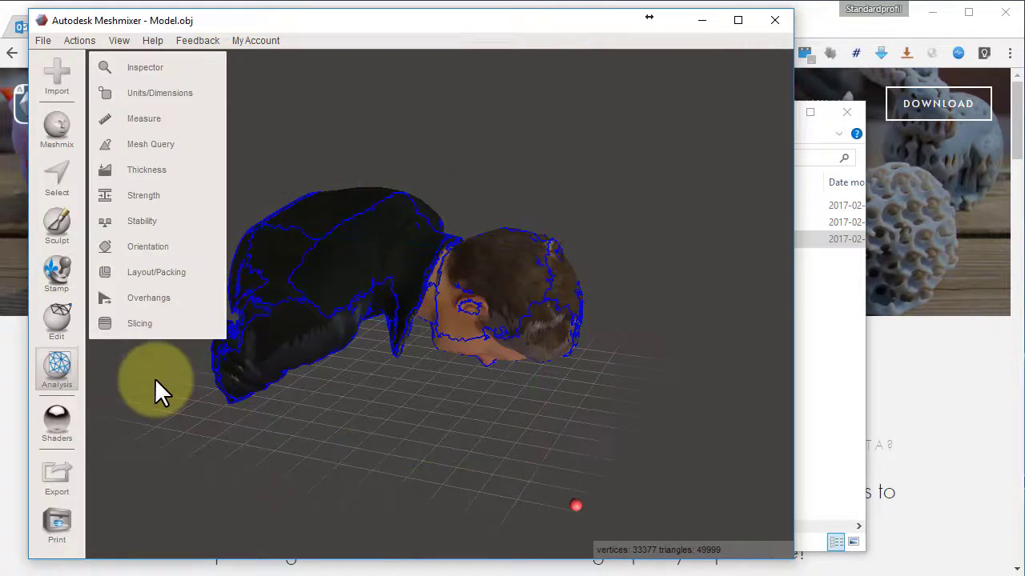
# Step: Rotate the scanned model -90° about the X axis with Transform so that it stands upright
pyautogui.click(60, 319)
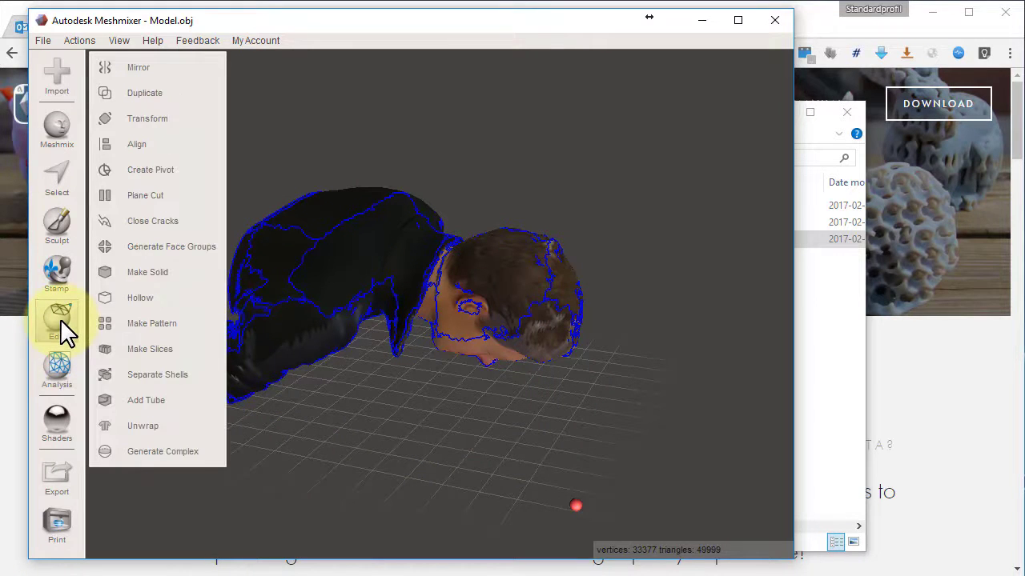
pyautogui.click(169, 118)
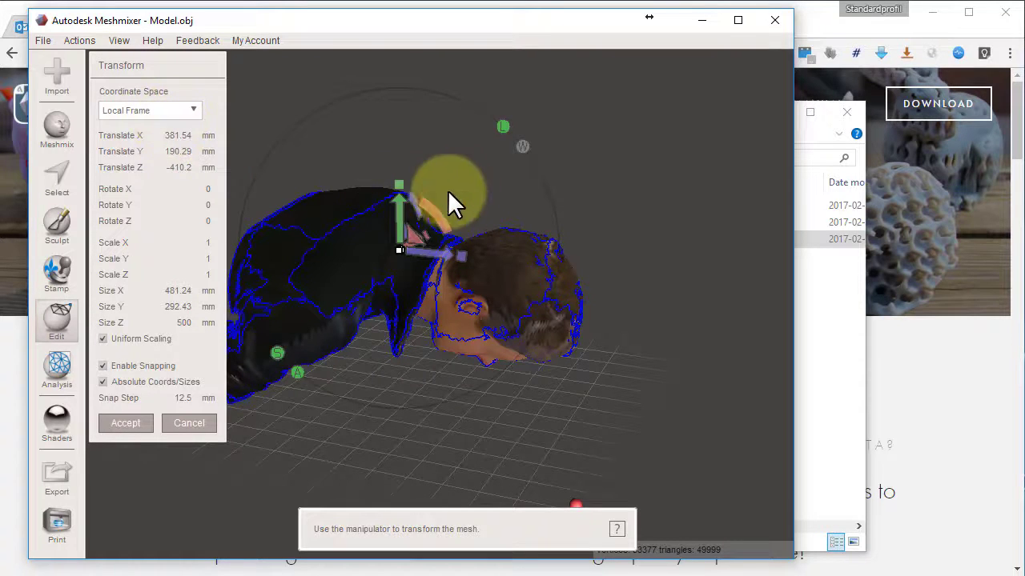
pyautogui.moveTo(439, 217); pyautogui.dragTo(326, 145)
pyautogui.moveTo(510, 318); pyautogui.dragTo(505, 229, button='right')
# Step: Move the upright model vertically onto the grid, to a Translate Y of 162.5 mm, and accept the transform
pyautogui.moveTo(511, 209); pyautogui.dragTo(511, 235)
pyautogui.moveTo(622, 285); pyautogui.dragTo(606, 266, button='right')
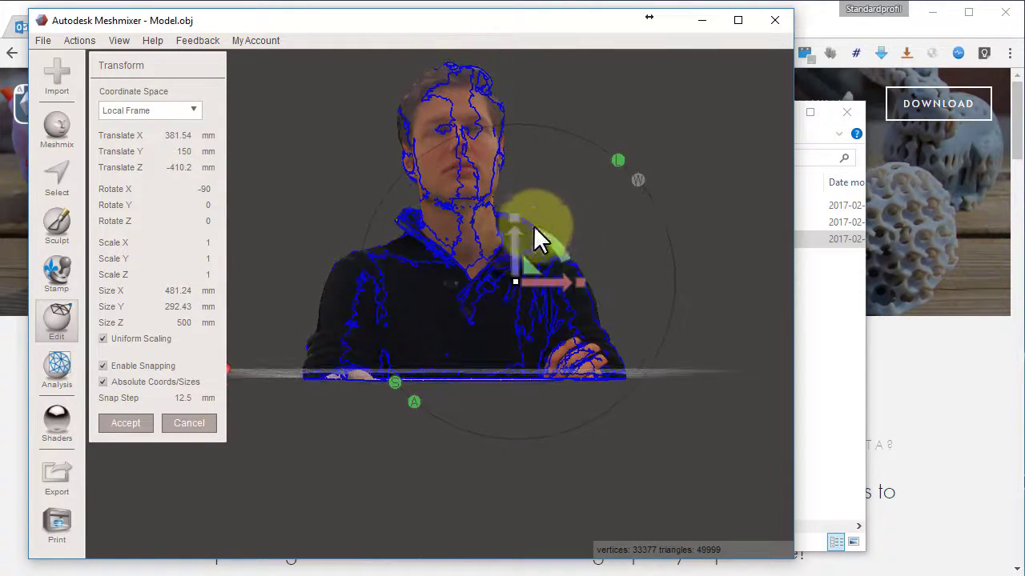
pyautogui.moveTo(524, 233); pyautogui.dragTo(519, 228)
pyautogui.moveTo(519, 229); pyautogui.dragTo(693, 336, button='right')
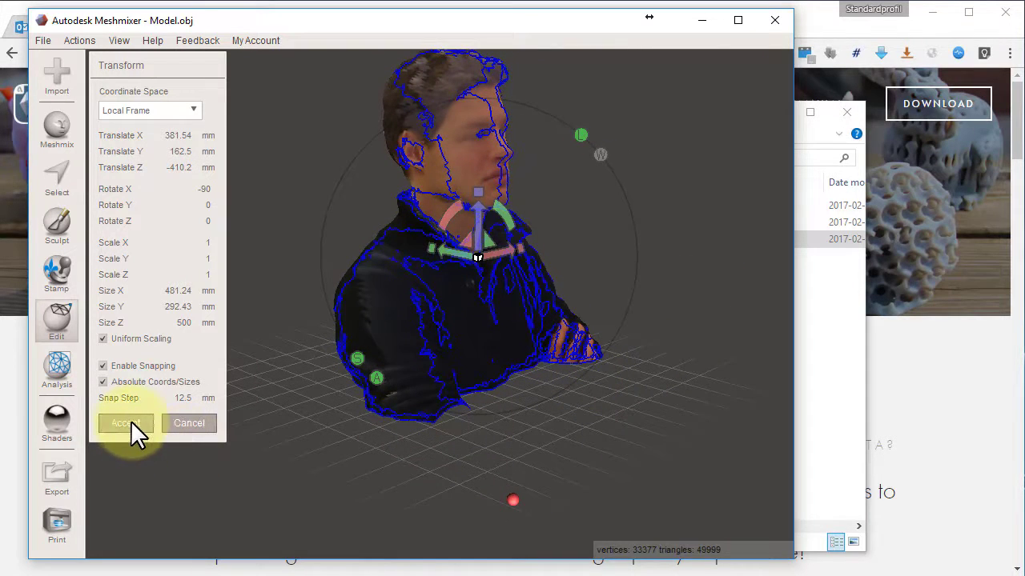
pyautogui.click(131, 422)
# Step: Run Close Cracks on the scanned mesh to join its separate surface patches
pyautogui.moveTo(441, 259); pyautogui.dragTo(492, 415, button='right')
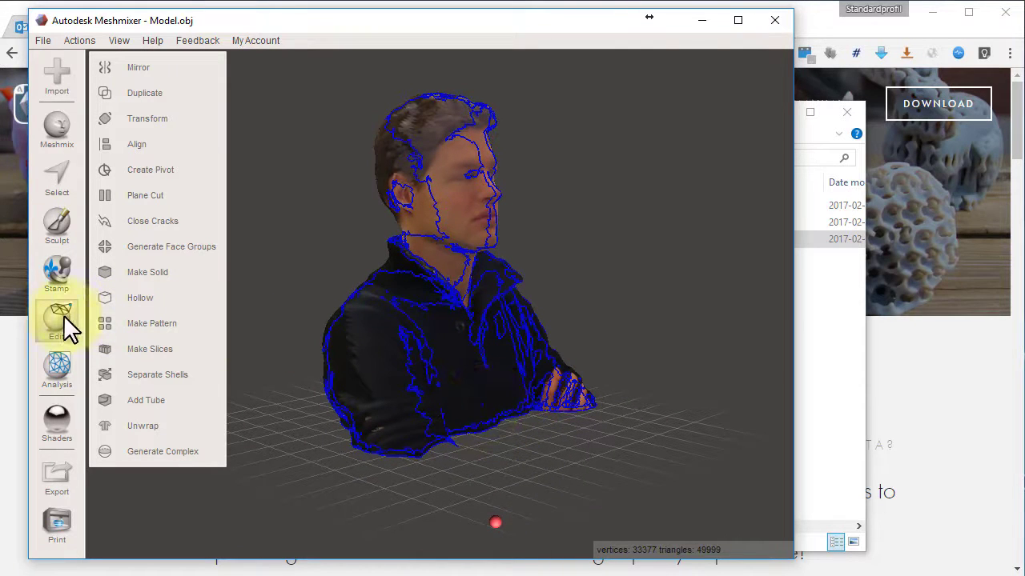
pyautogui.click(185, 220)
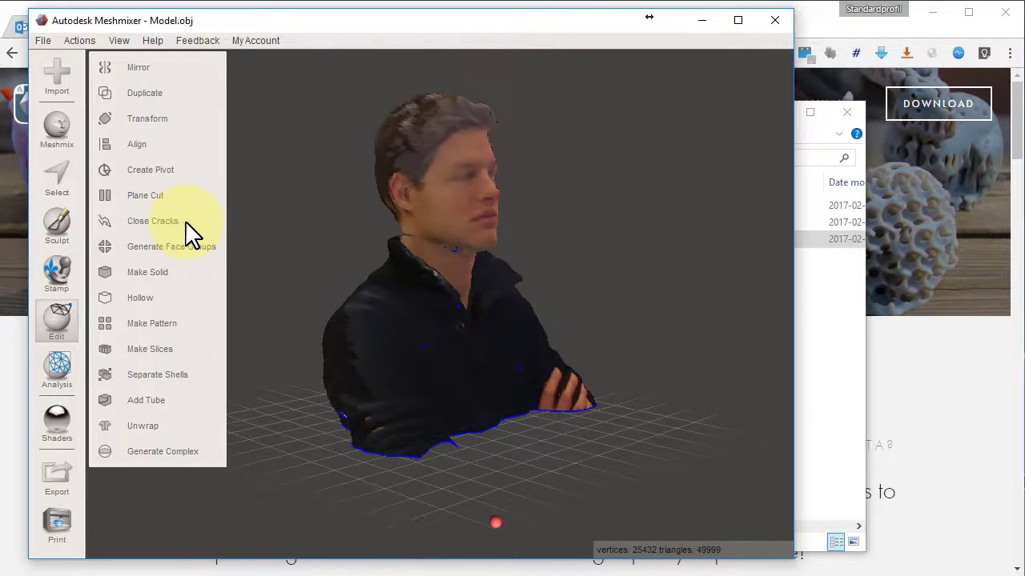
pyautogui.moveTo(586, 302)
pyautogui.mouseDown(button='right')
pyautogui.moveTo(544, 338)
pyautogui.moveTo(283, 293)
pyautogui.moveTo(432, 324)
pyautogui.moveTo(665, 277)
pyautogui.moveTo(513, 281)
pyautogui.moveTo(696, 279)
pyautogui.moveTo(712, 218)
pyautogui.moveTo(643, 266)
pyautogui.moveTo(547, 283)
pyautogui.moveTo(649, 280)
pyautogui.moveTo(717, 238)
pyautogui.moveTo(681, 261)
pyautogui.moveTo(458, 310)
pyautogui.moveTo(489, 300)
pyautogui.moveTo(475, 320)
pyautogui.mouseUp(button='right')
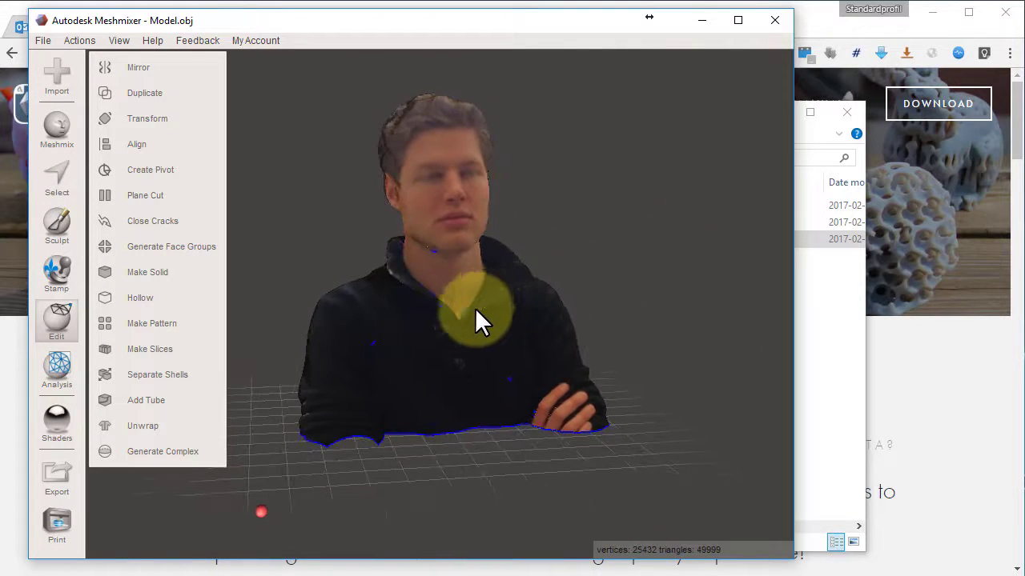
# Step: Sculpt with the Drag brush, pulling a long horn out of each shoulder and one from each side of the head
pyautogui.click(52, 225)
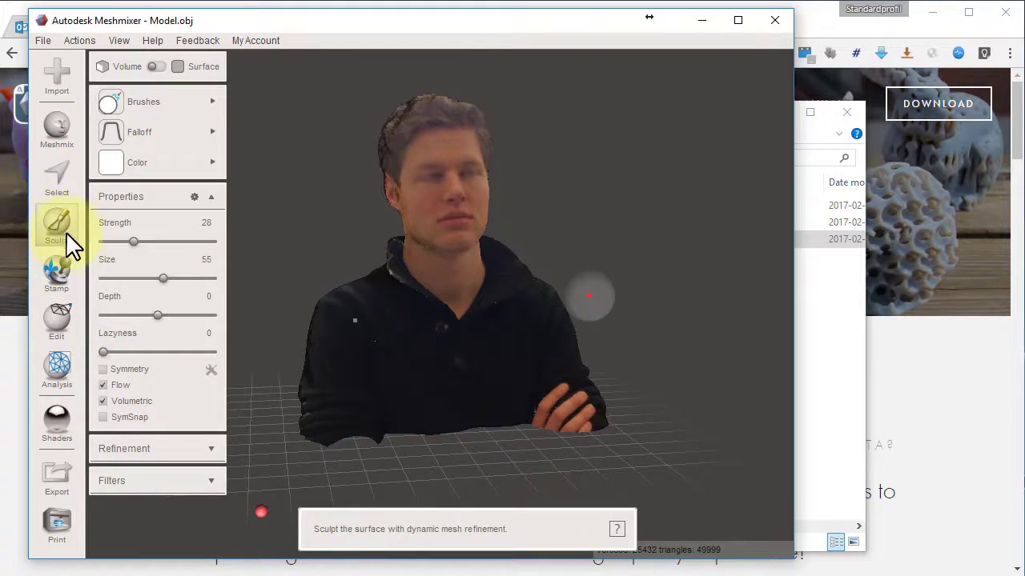
pyautogui.moveTo(157, 128)
pyautogui.moveTo(159, 98)
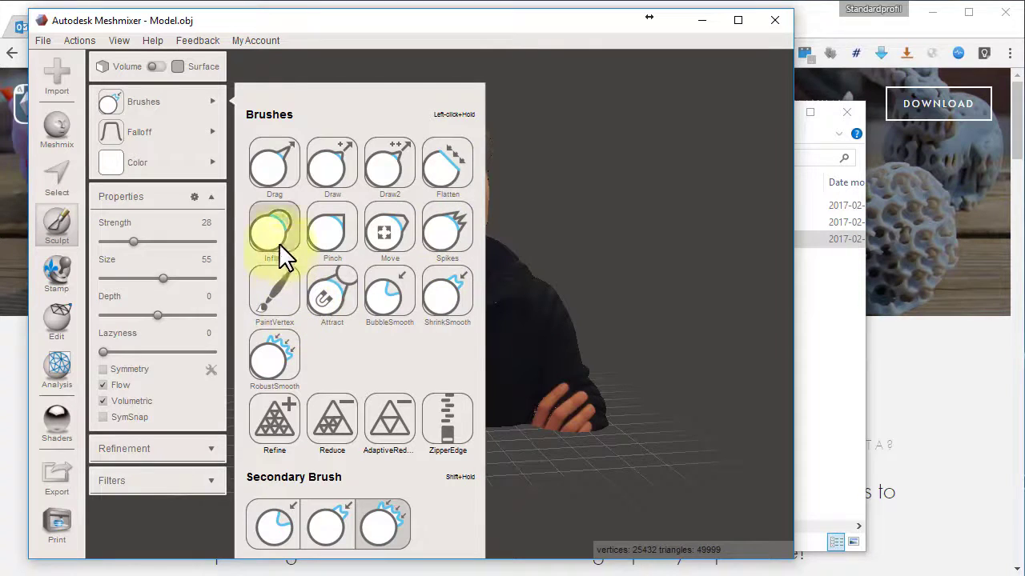
pyautogui.click(280, 178)
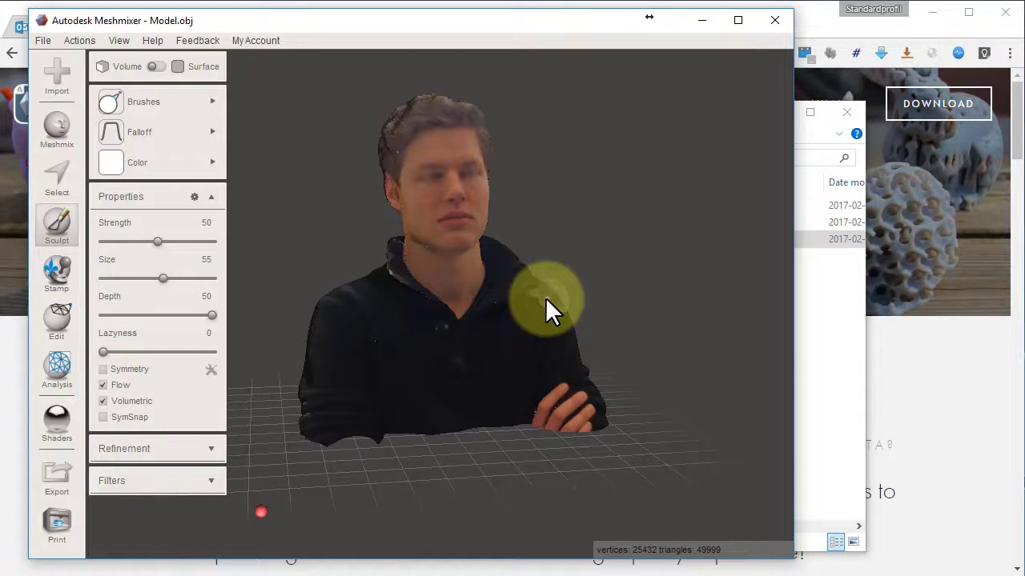
pyautogui.moveTo(545, 297); pyautogui.dragTo(609, 223)
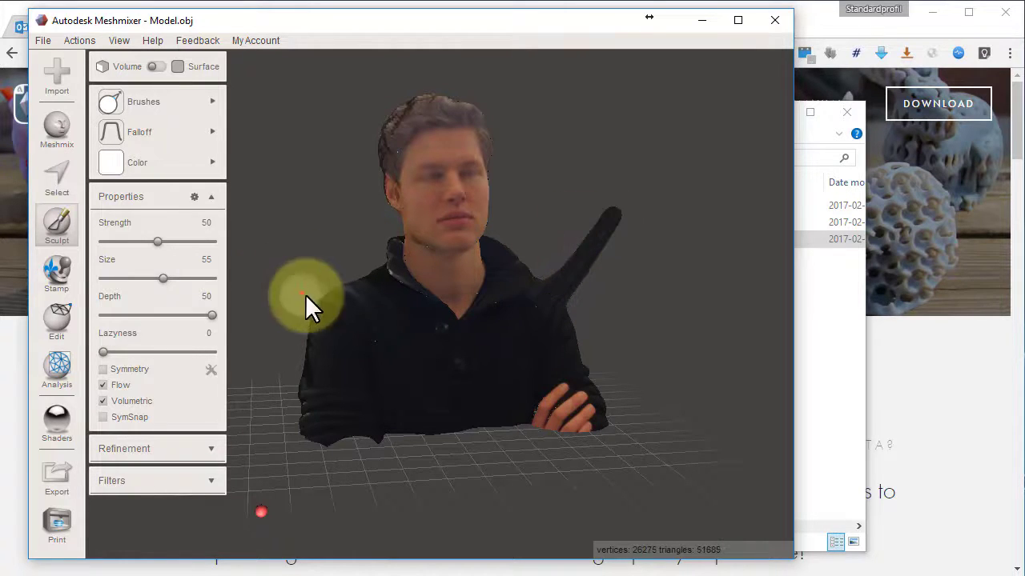
pyautogui.moveTo(326, 297)
pyautogui.mouseDown()
pyautogui.moveTo(290, 264)
pyautogui.moveTo(277, 229)
pyautogui.moveTo(287, 220)
pyautogui.mouseUp()
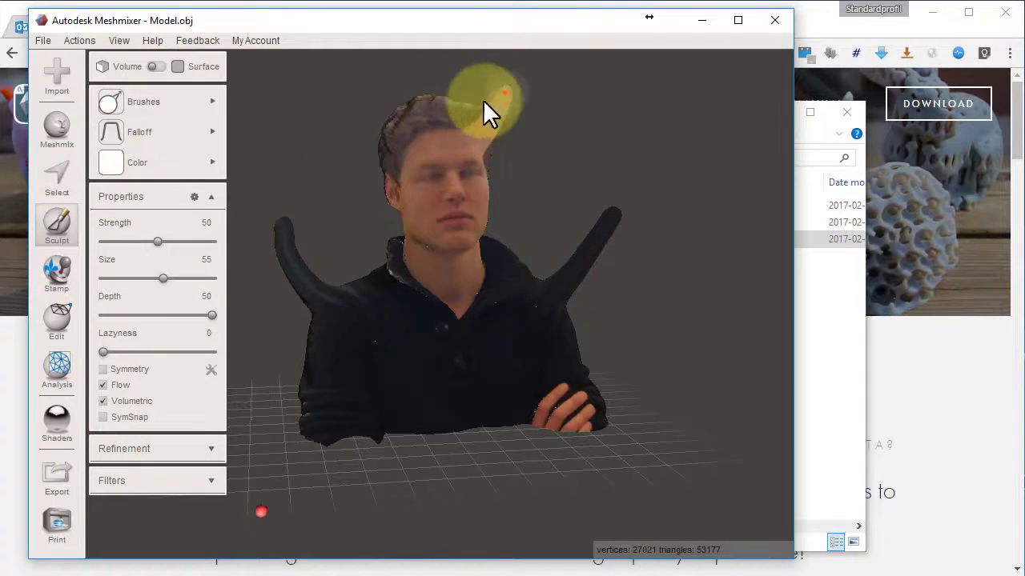
pyautogui.moveTo(468, 105)
pyautogui.mouseDown()
pyautogui.moveTo(419, 136)
pyautogui.moveTo(425, 147)
pyautogui.moveTo(371, 125)
pyautogui.moveTo(360, 98)
pyautogui.mouseUp()
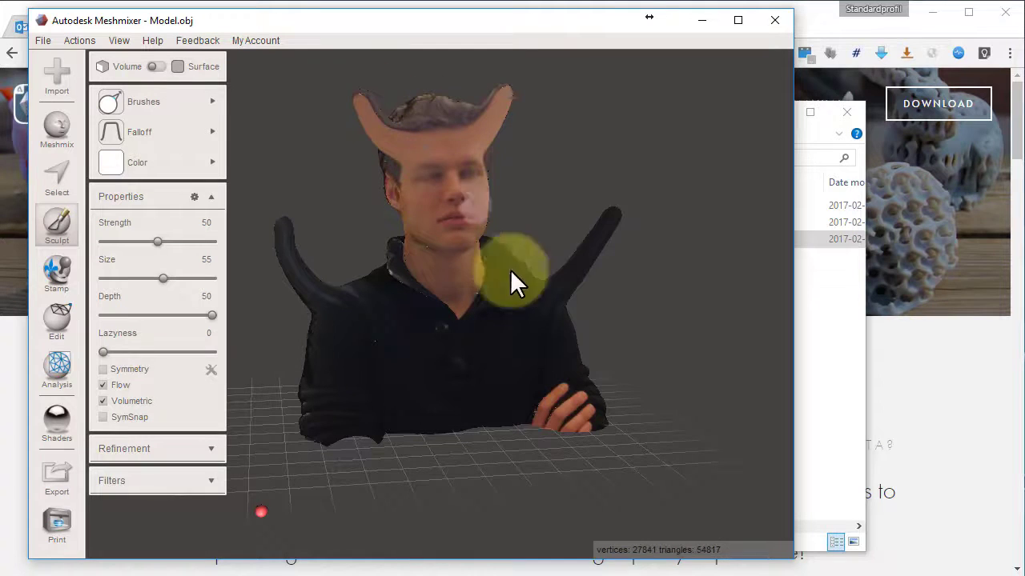
pyautogui.moveTo(629, 354)
pyautogui.mouseDown(button='right')
pyautogui.moveTo(647, 350)
pyautogui.moveTo(626, 368)
pyautogui.moveTo(693, 368)
pyautogui.moveTo(811, 306)
pyautogui.moveTo(723, 371)
pyautogui.moveTo(339, 373)
pyautogui.moveTo(235, 360)
pyautogui.moveTo(397, 400)
pyautogui.moveTo(582, 398)
pyautogui.moveTo(713, 349)
pyautogui.mouseUp(button='right')
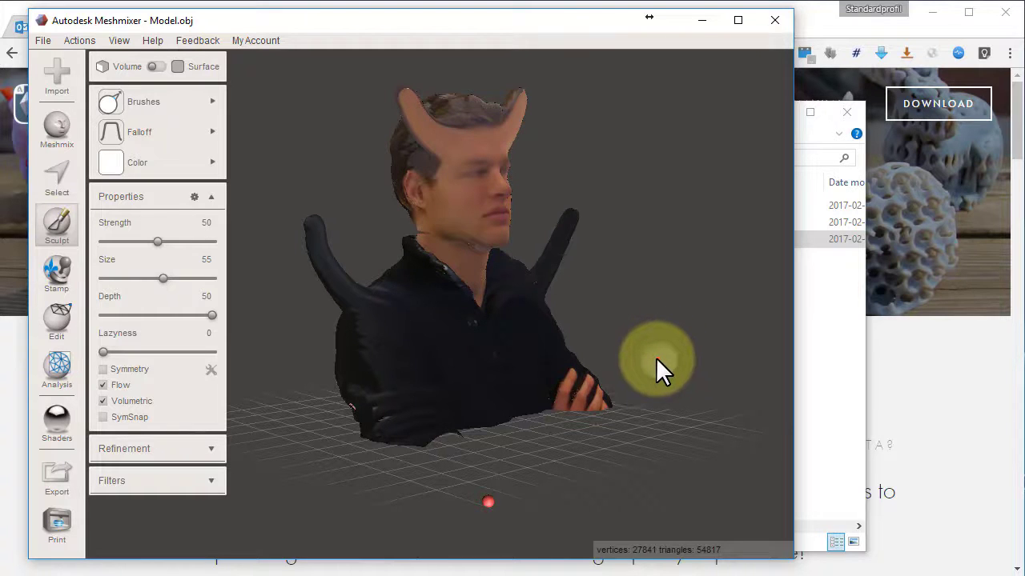
pyautogui.moveTo(572, 440); pyautogui.dragTo(627, 447, button='right')
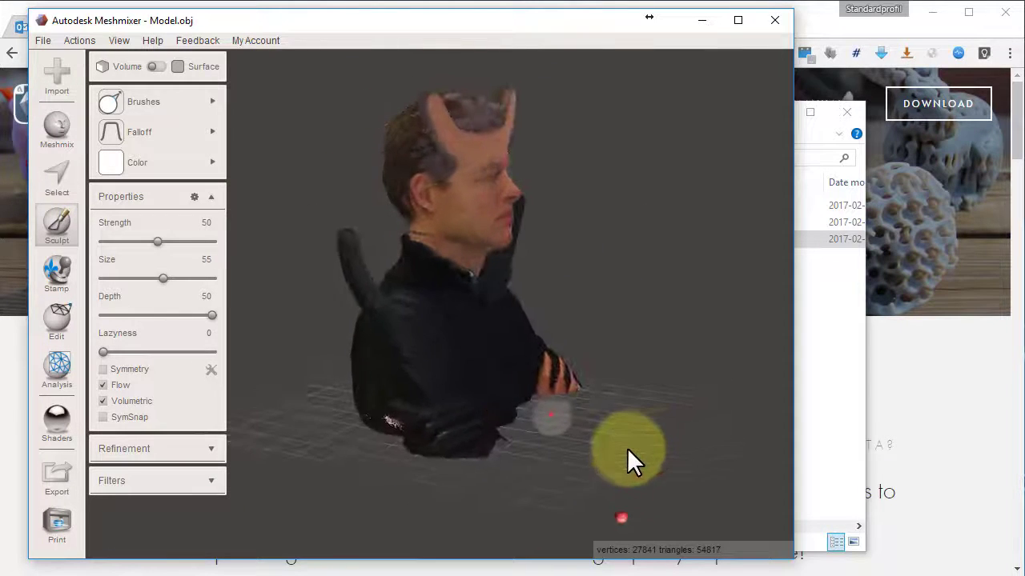
# Step: Auto-repair all holes and defects in the mesh with Inspector, using the Flat Fill hole fill mode
pyautogui.click(60, 335)
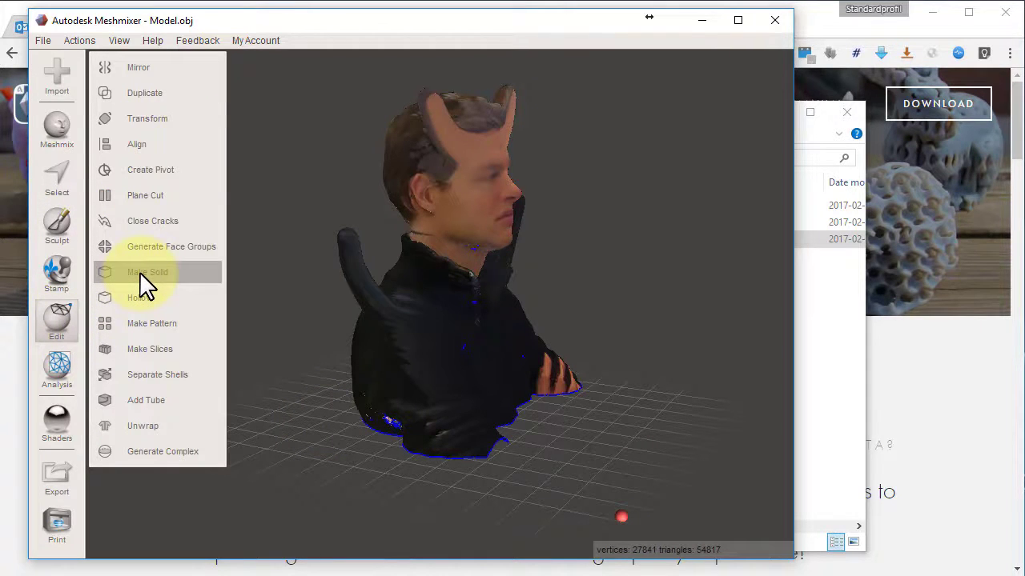
pyautogui.click(57, 365)
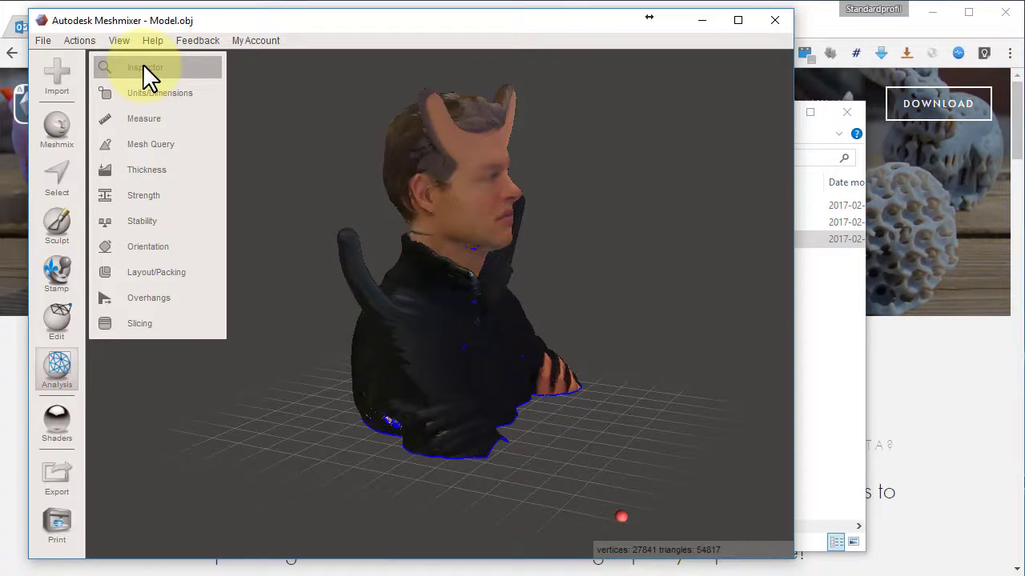
pyautogui.click(176, 69)
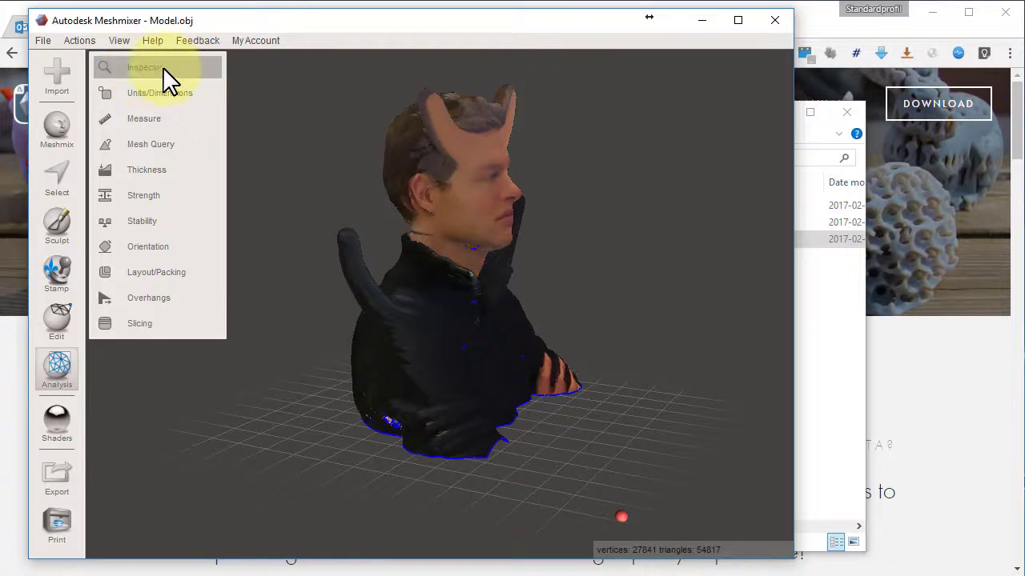
pyautogui.click(163, 67)
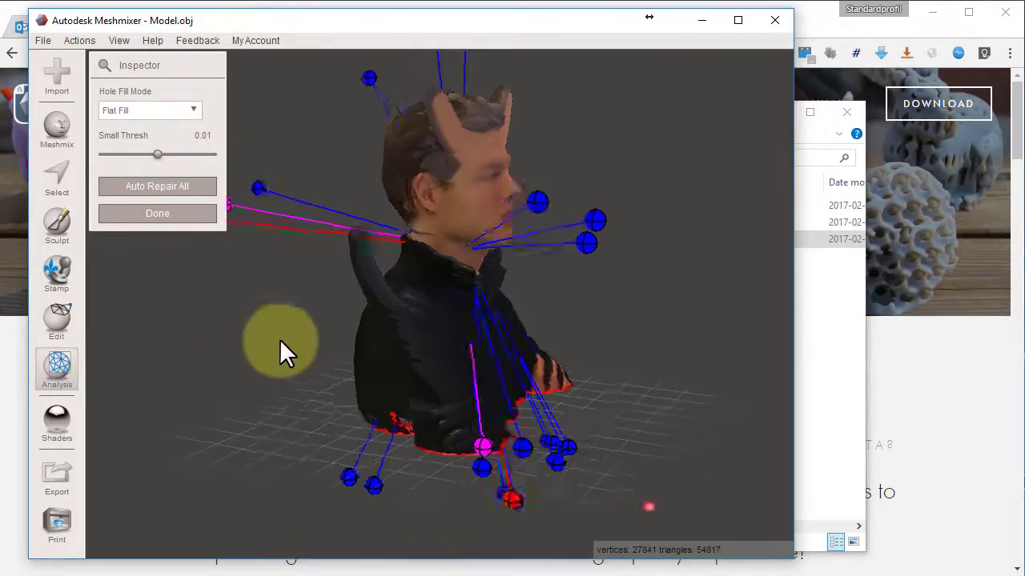
pyautogui.moveTo(301, 334); pyautogui.dragTo(148, 385, button='right')
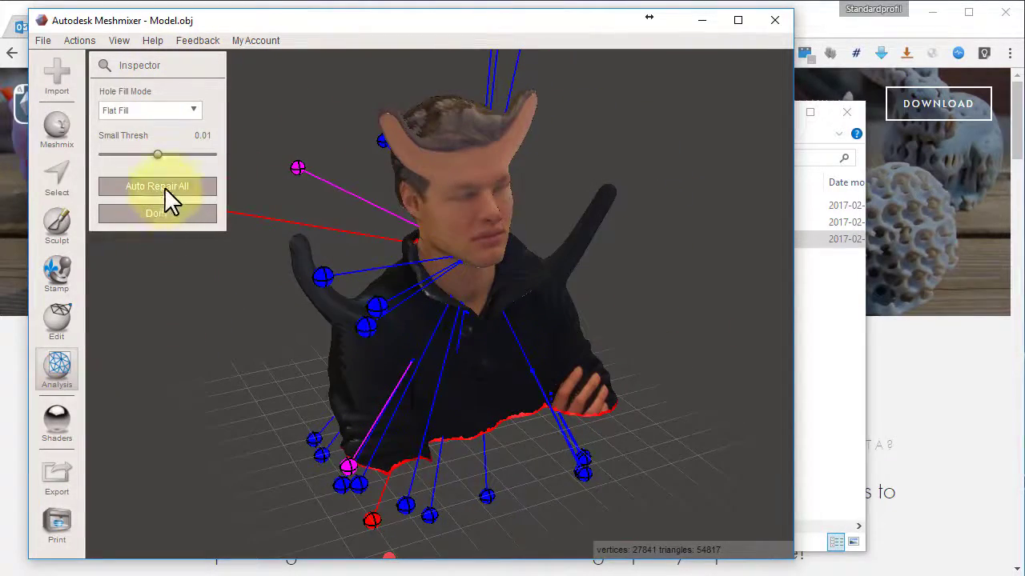
pyautogui.click(199, 185)
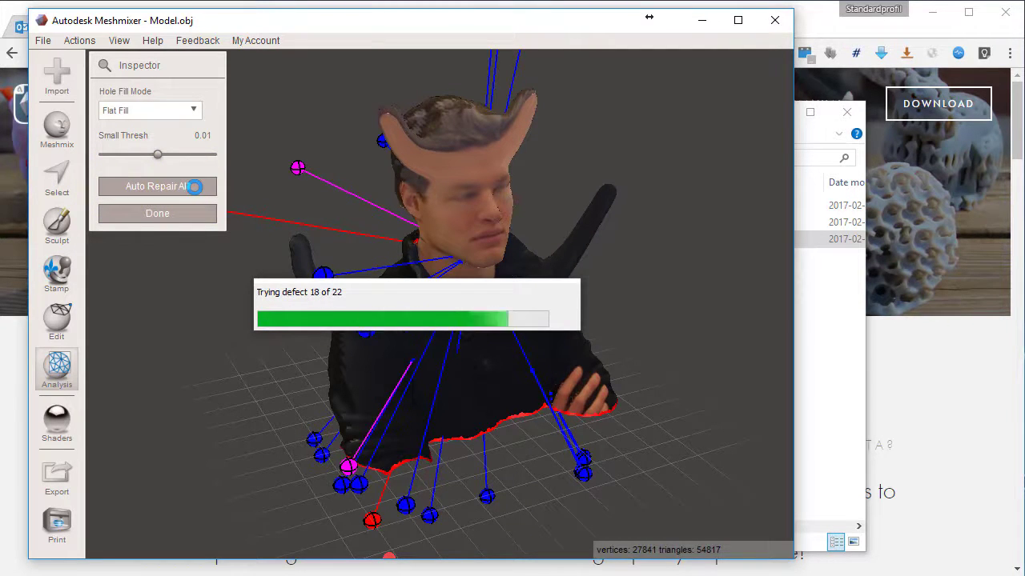
pyautogui.moveTo(313, 335); pyautogui.dragTo(268, 336, button='right')
pyautogui.click(201, 214)
pyautogui.moveTo(258, 178); pyautogui.dragTo(391, 336, button='right')
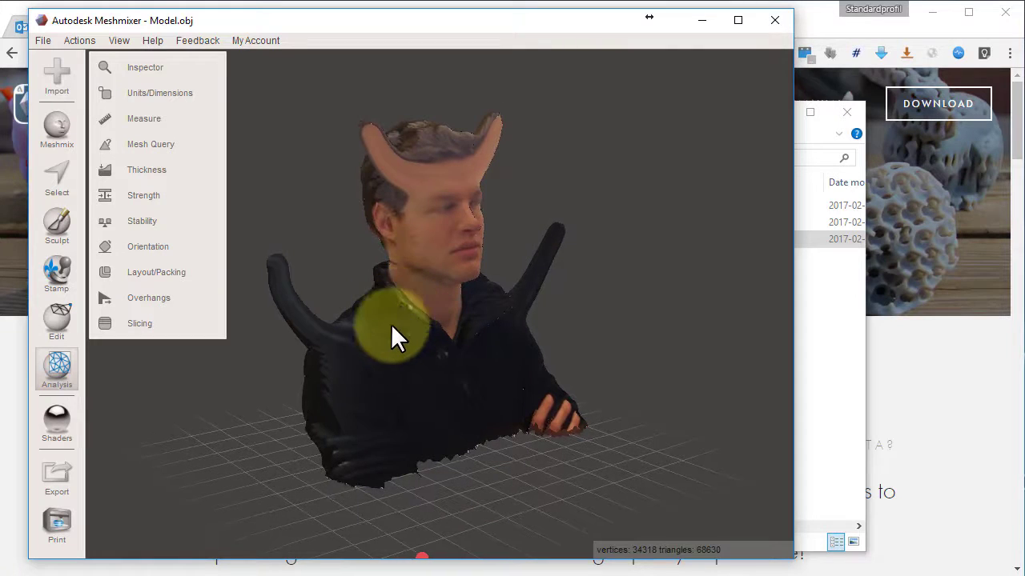
# Step: Export the repaired mesh as Man in STL Binary Format to the 2016-12-20 Grass Cutter folder
pyautogui.click(43, 40)
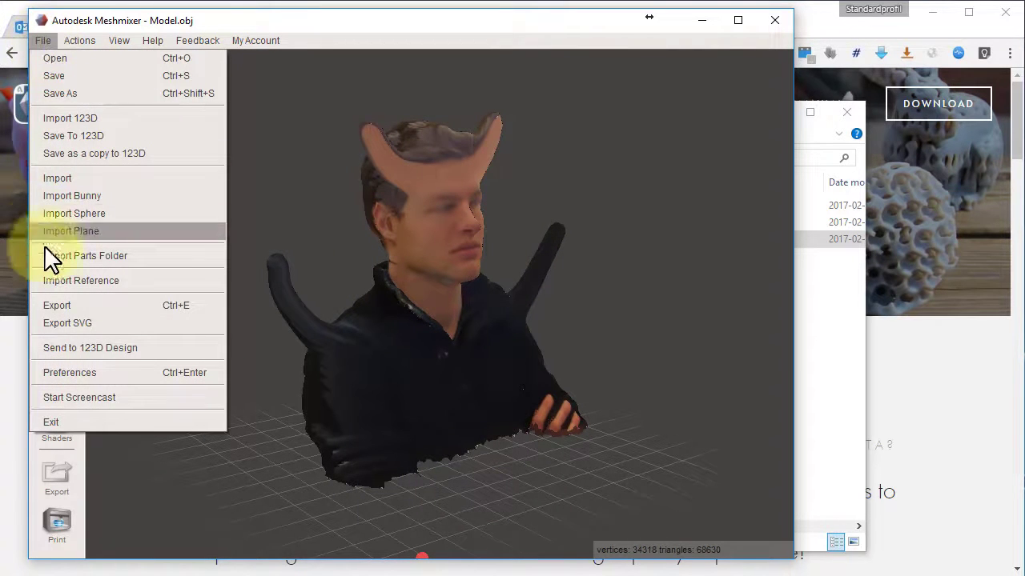
pyautogui.click(56, 306)
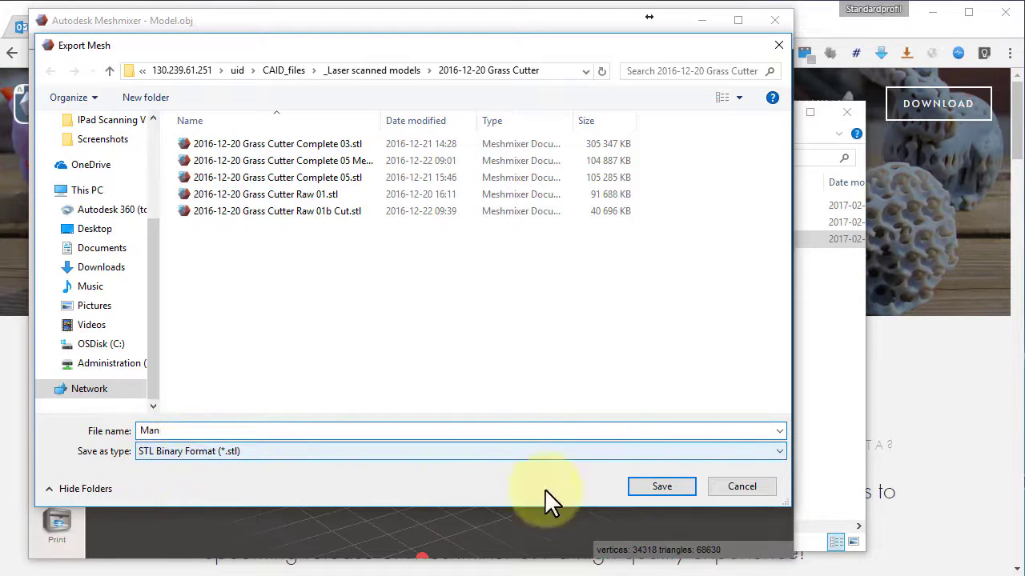
pyautogui.click(661, 486)
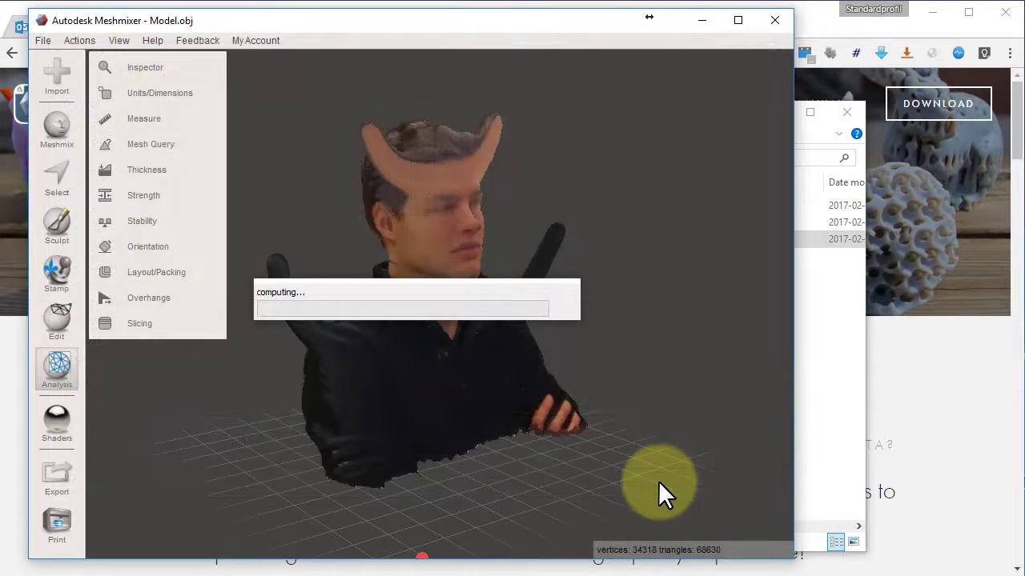